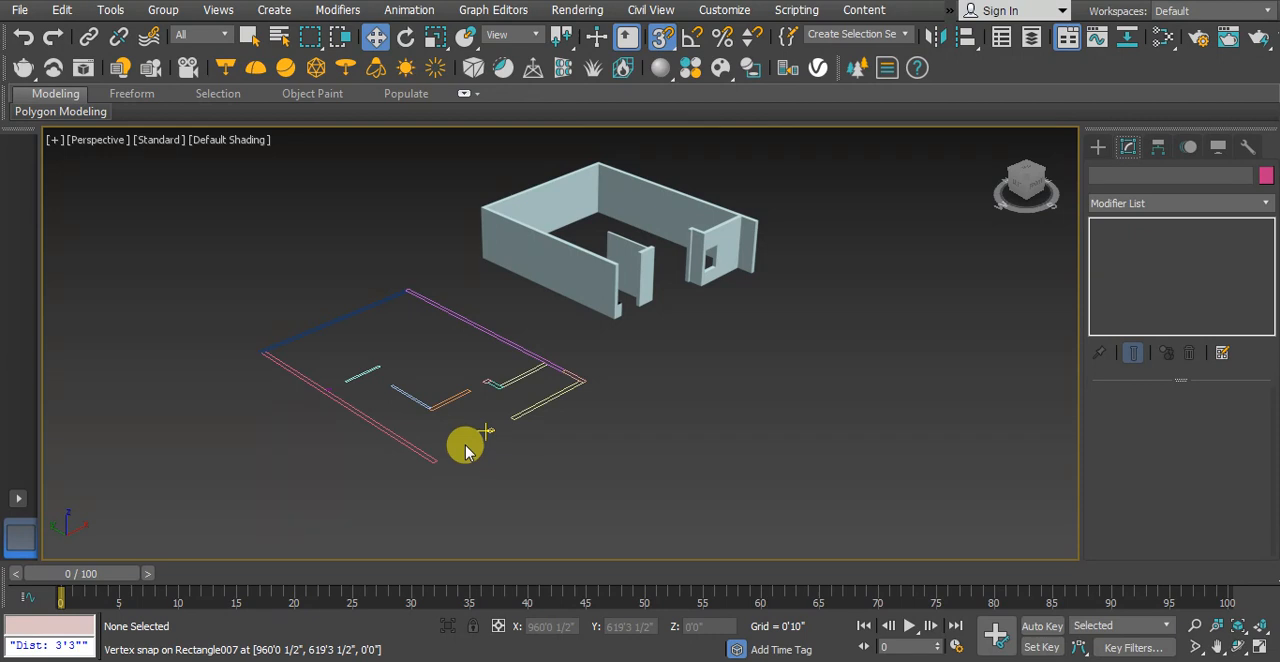
Examine the wall outlines in the Top view and look over the available geometry and spline creation tools
key("t")
scroll(439, 357, "down", 3)
middle_click_drag(419, 361, 396, 387)
scroll(482, 400, "down", 5)
scroll(638, 388, "down", 2)
scroll(530, 352, "up", 2)
middle_click_drag(504, 350, 559, 355)
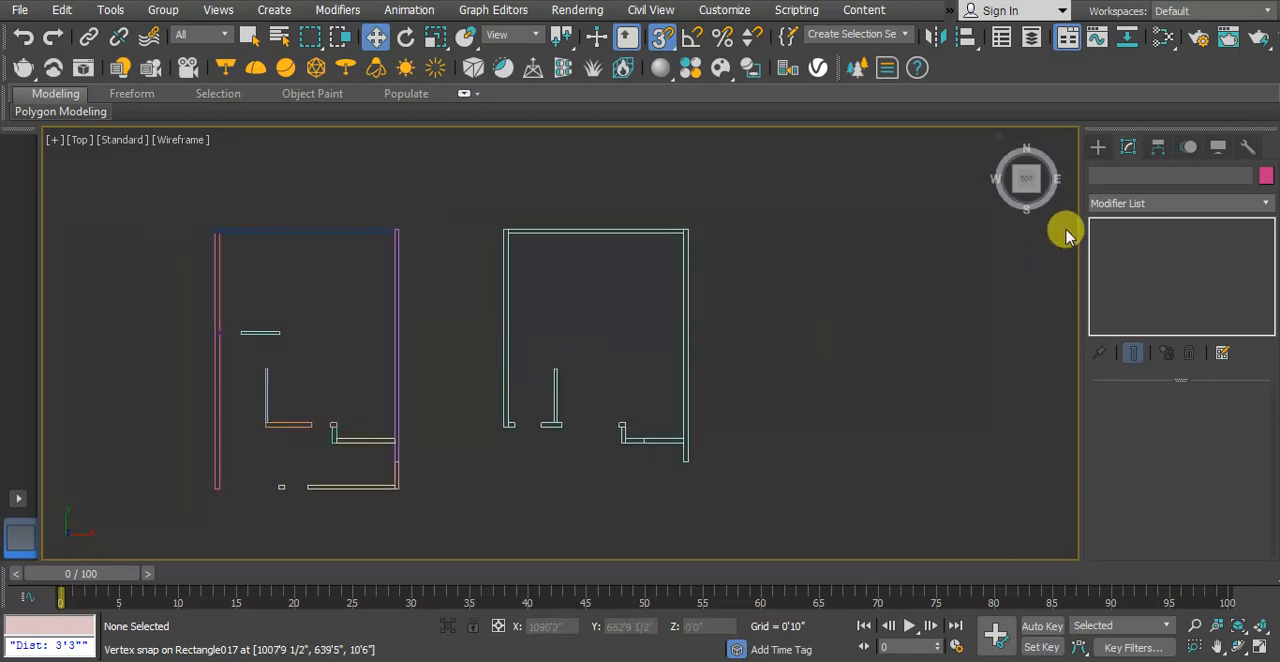
left_click(1098, 147)
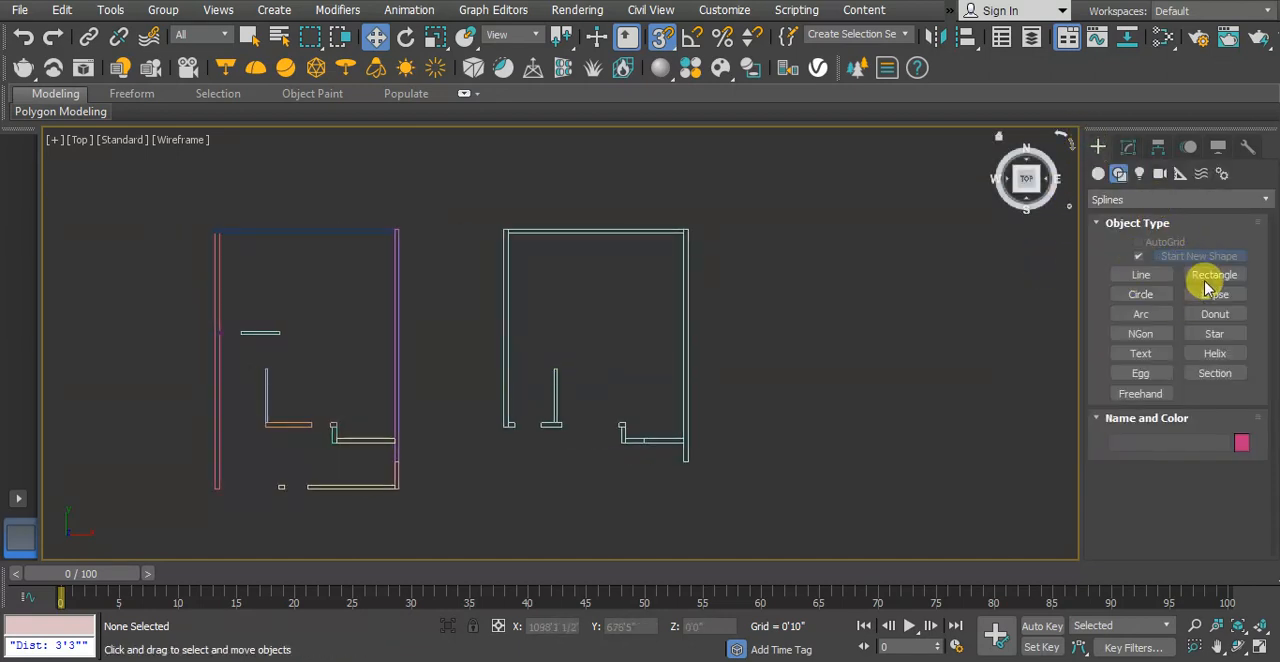
left_click(1099, 175)
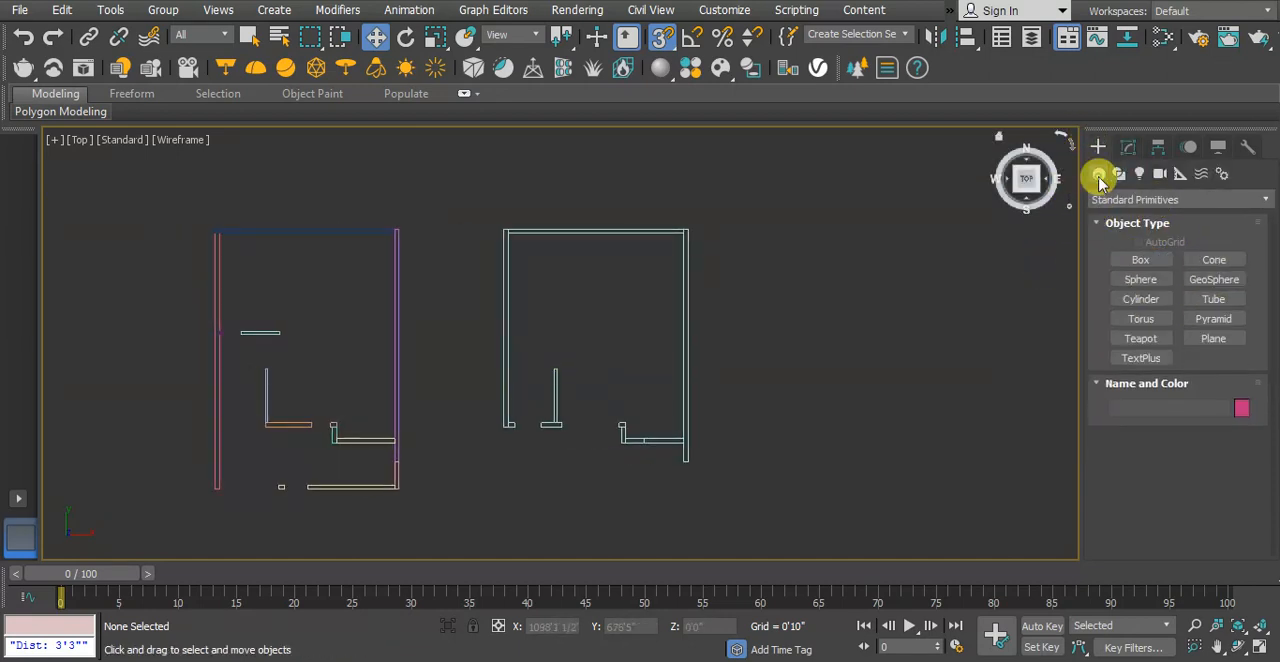
left_click(1119, 175)
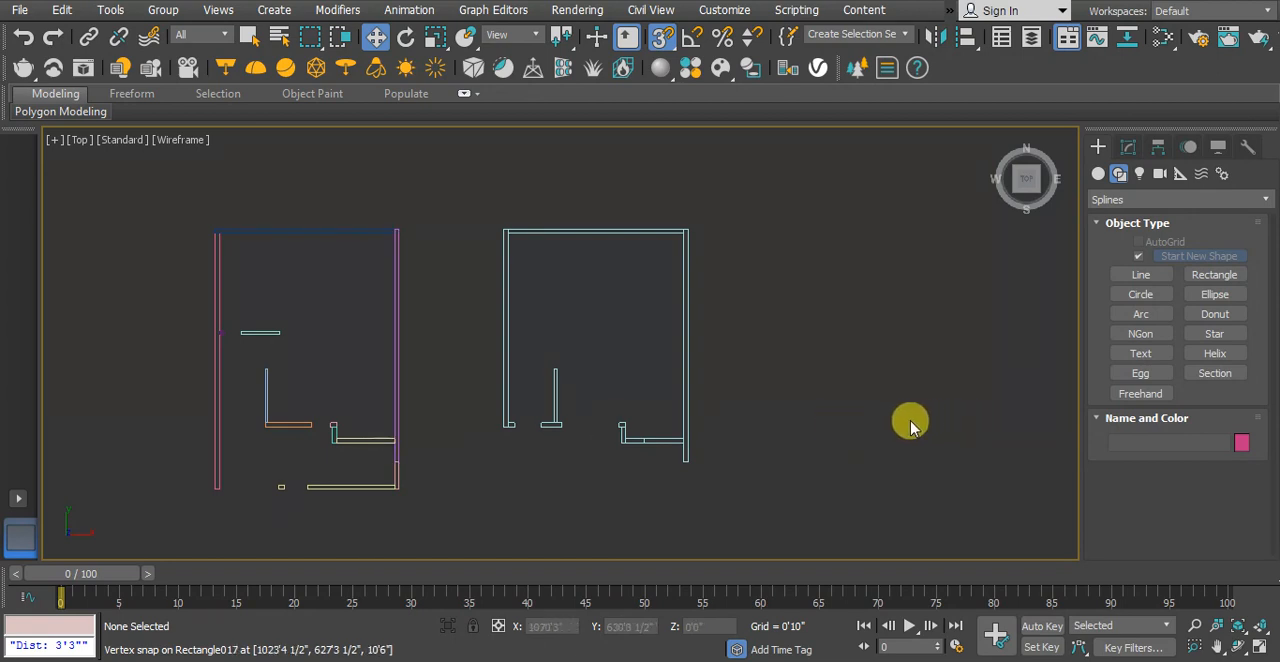
In the Perspective view, pick individual wall rectangles of the floor plan to inspect them as separate shapes
key("p")
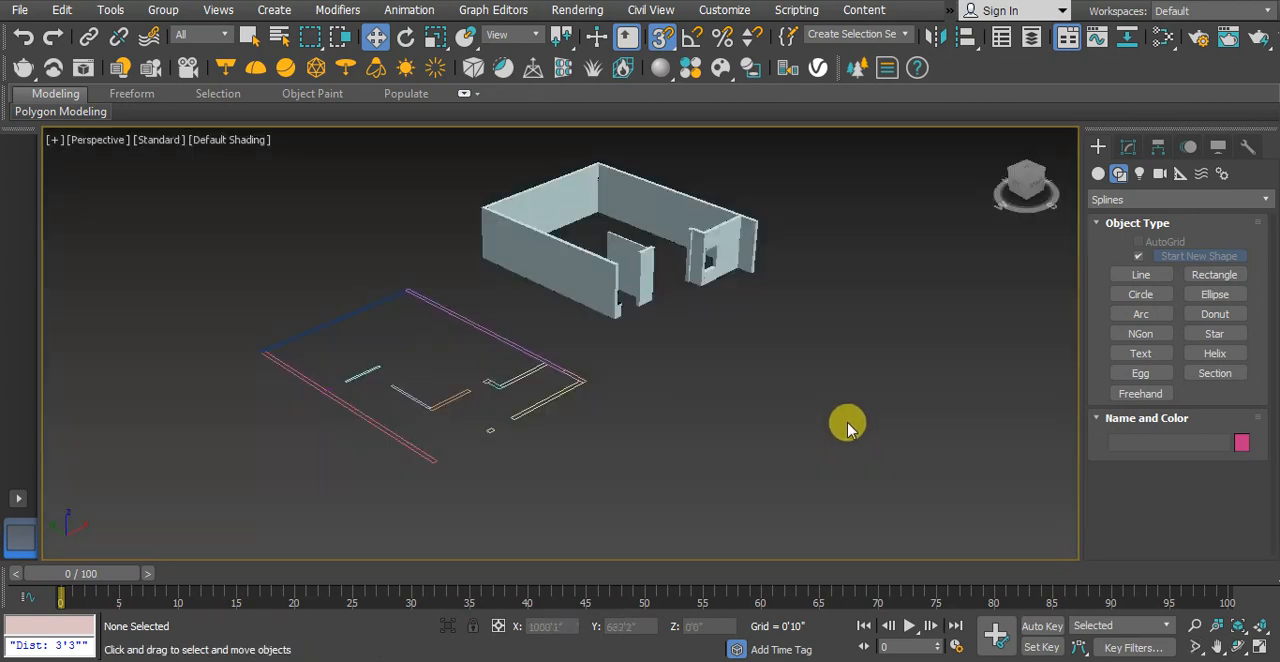
scroll(560, 449, "up", 5)
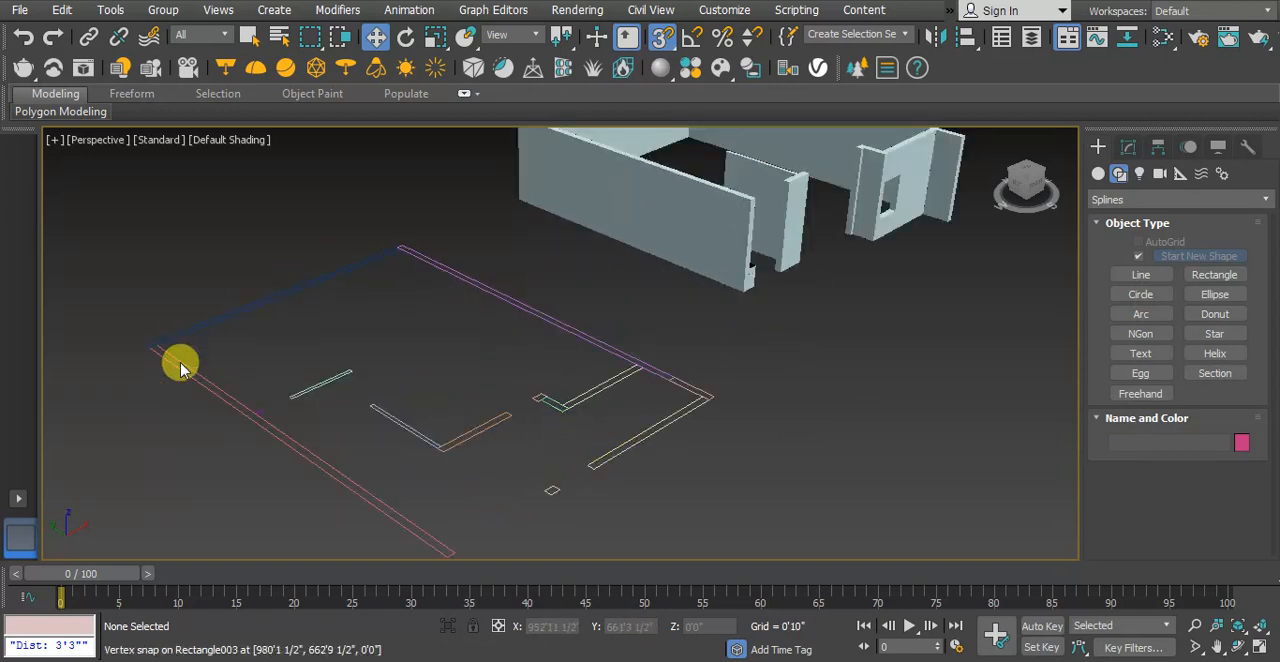
left_click(249, 36)
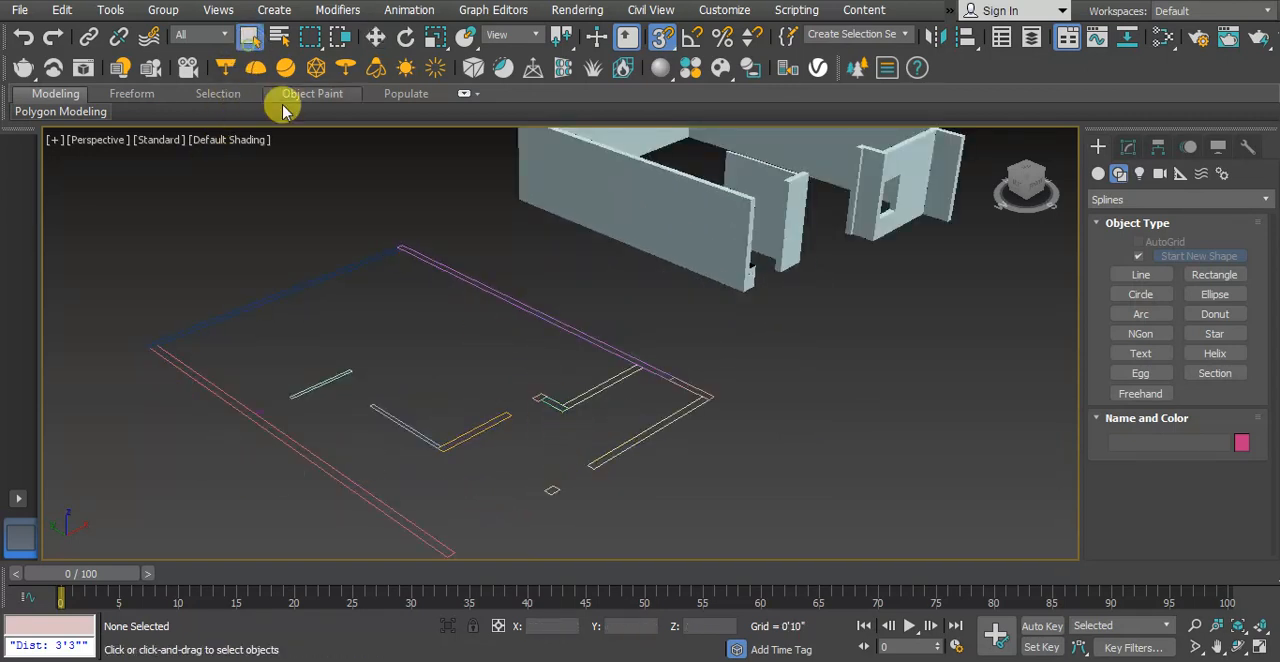
left_click(510, 296)
left_click(690, 390)
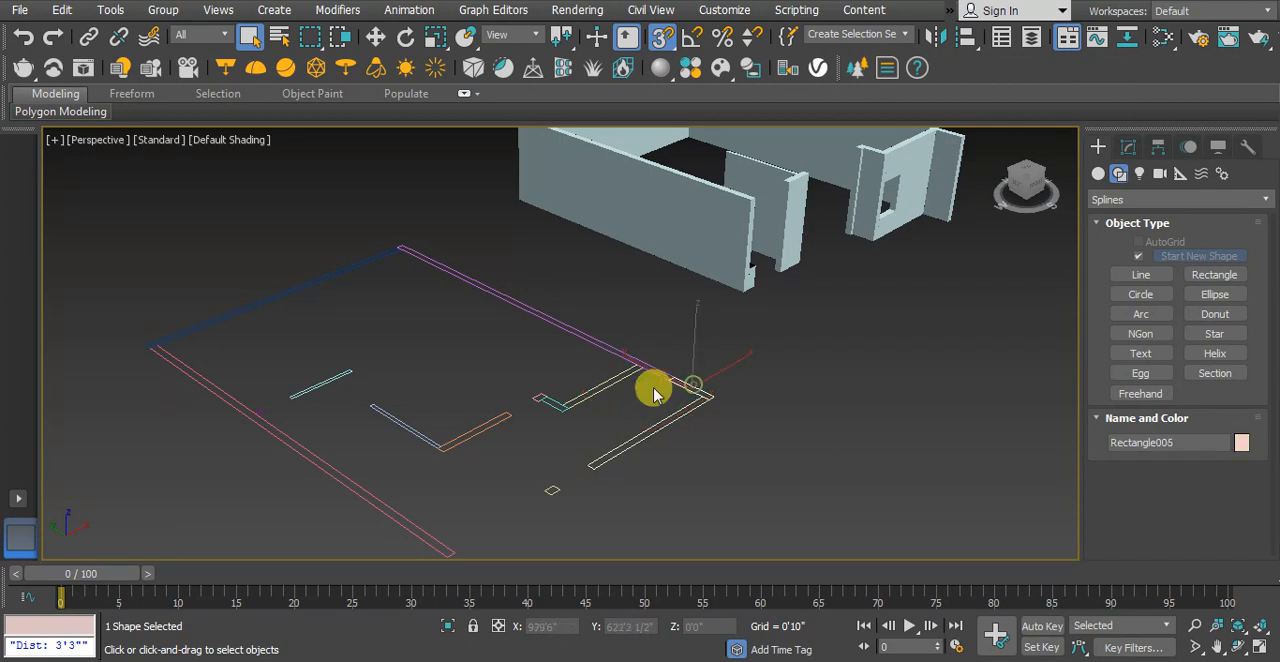
left_click(530, 402)
scroll(548, 381, "down", 3)
scroll(548, 381, "up", 2)
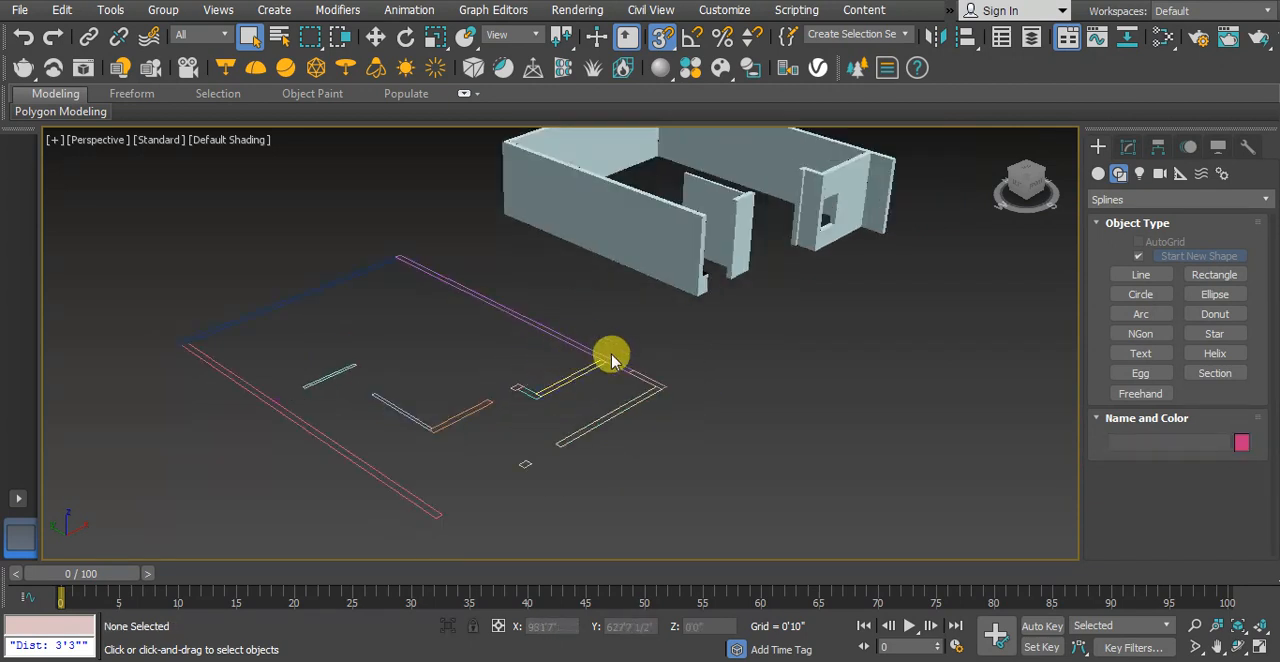
Convert the front wall rectangle, Rectangle006, to an Editable Spline
left_click(609, 416)
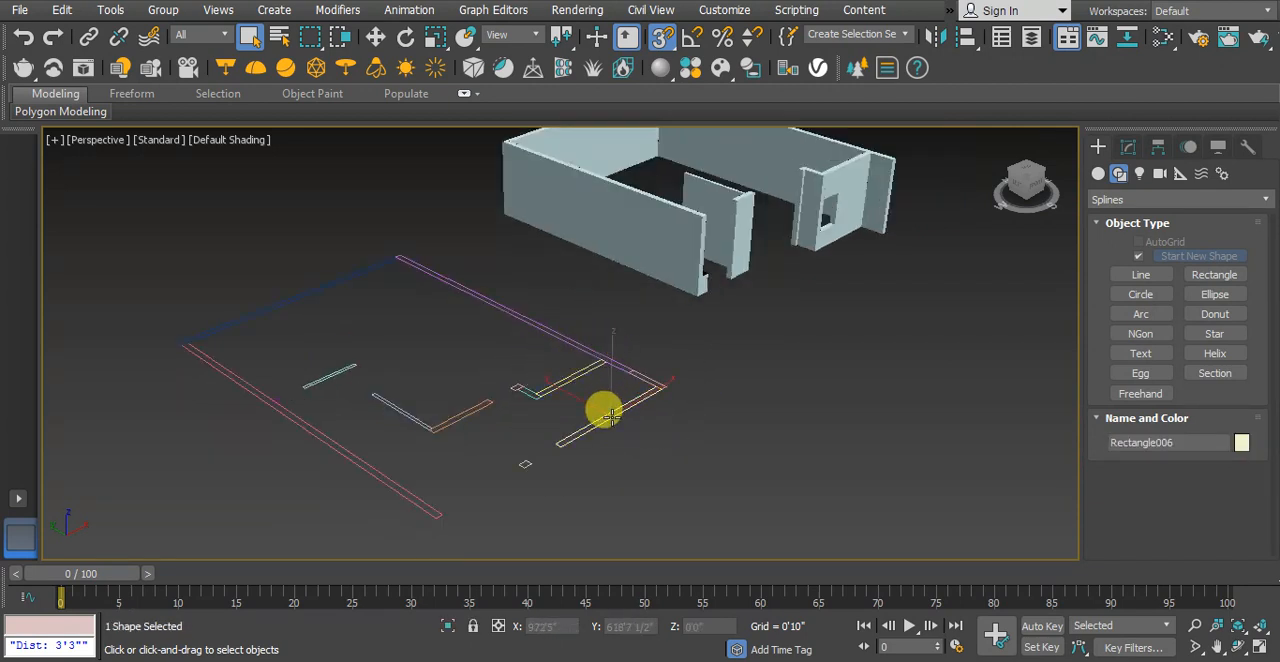
right_click(609, 416)
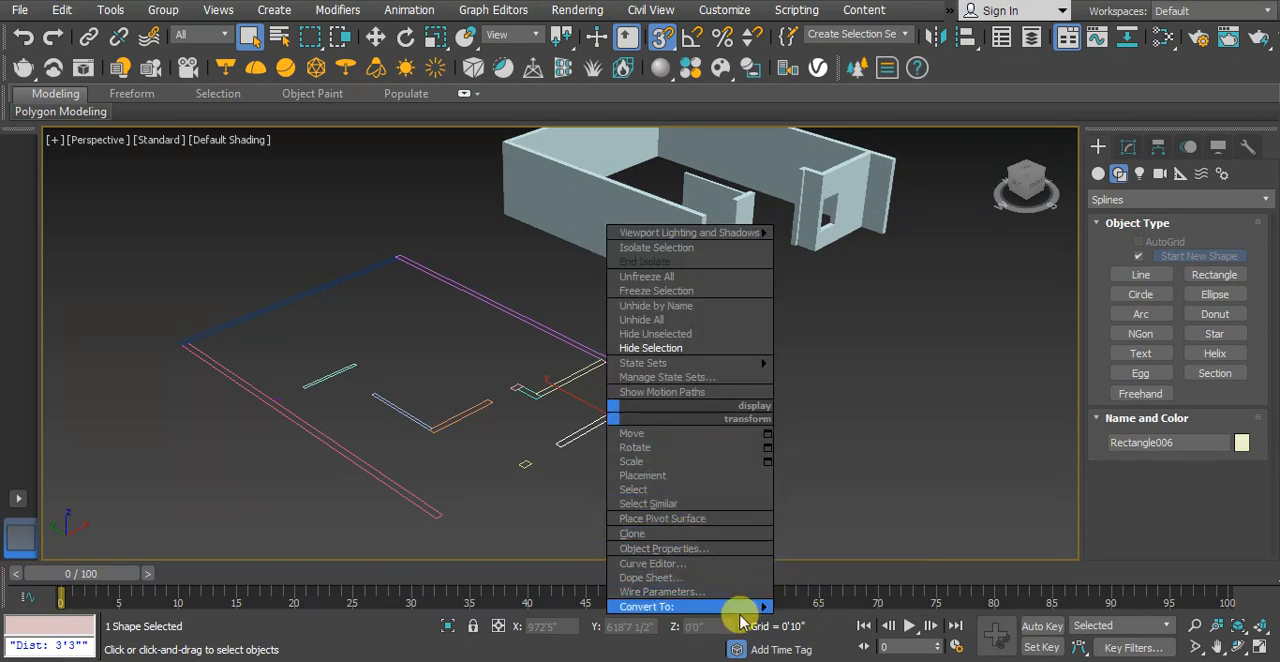
mouse_move(737, 607)
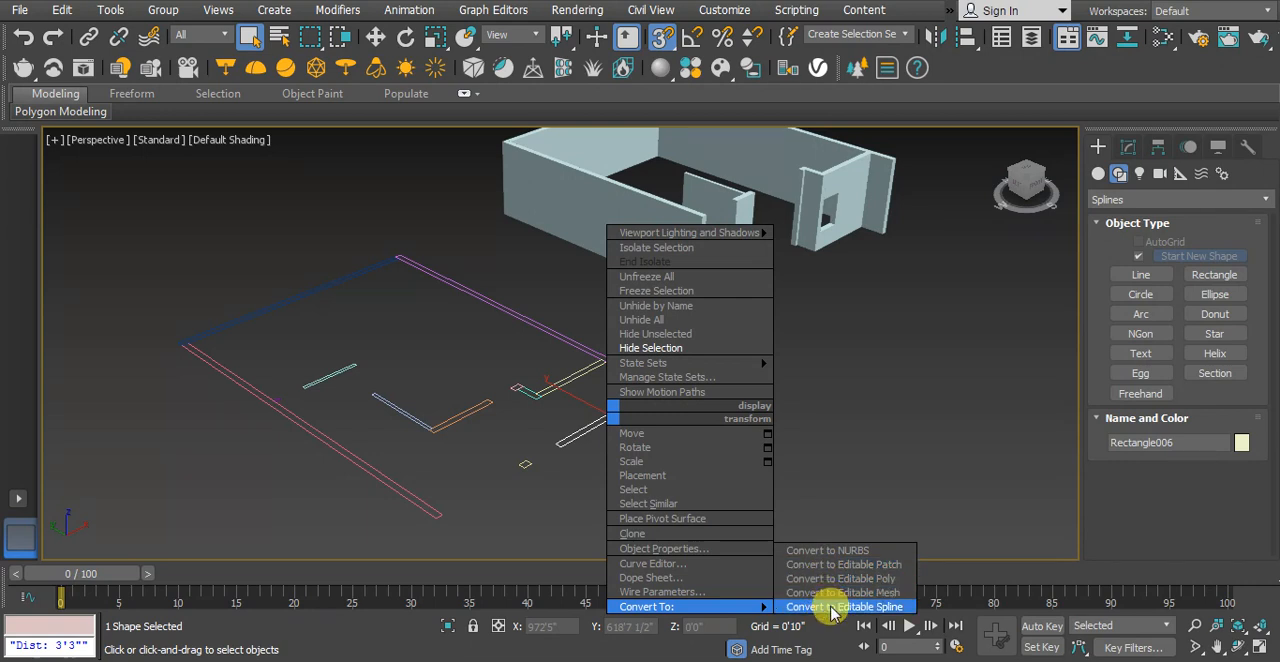
left_click(831, 607)
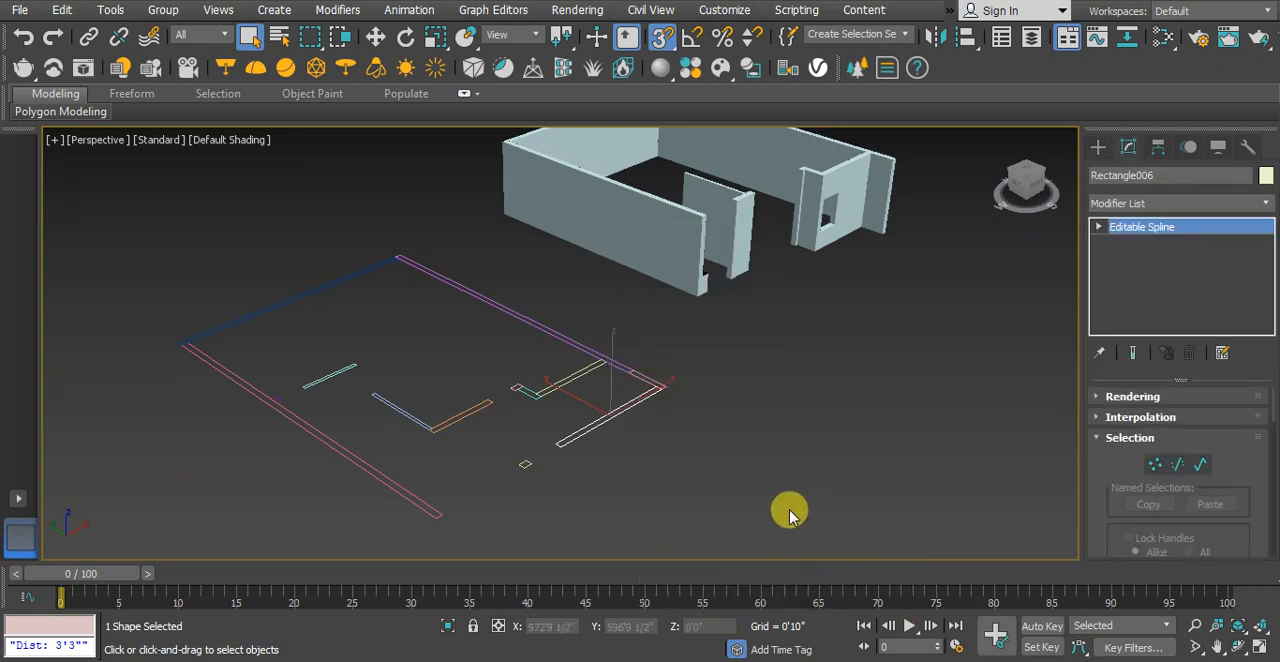
Attach all the other wall rectangles of the floor plan to the front wall's editable spline, and finish with nothing selected
left_click(1100, 228)
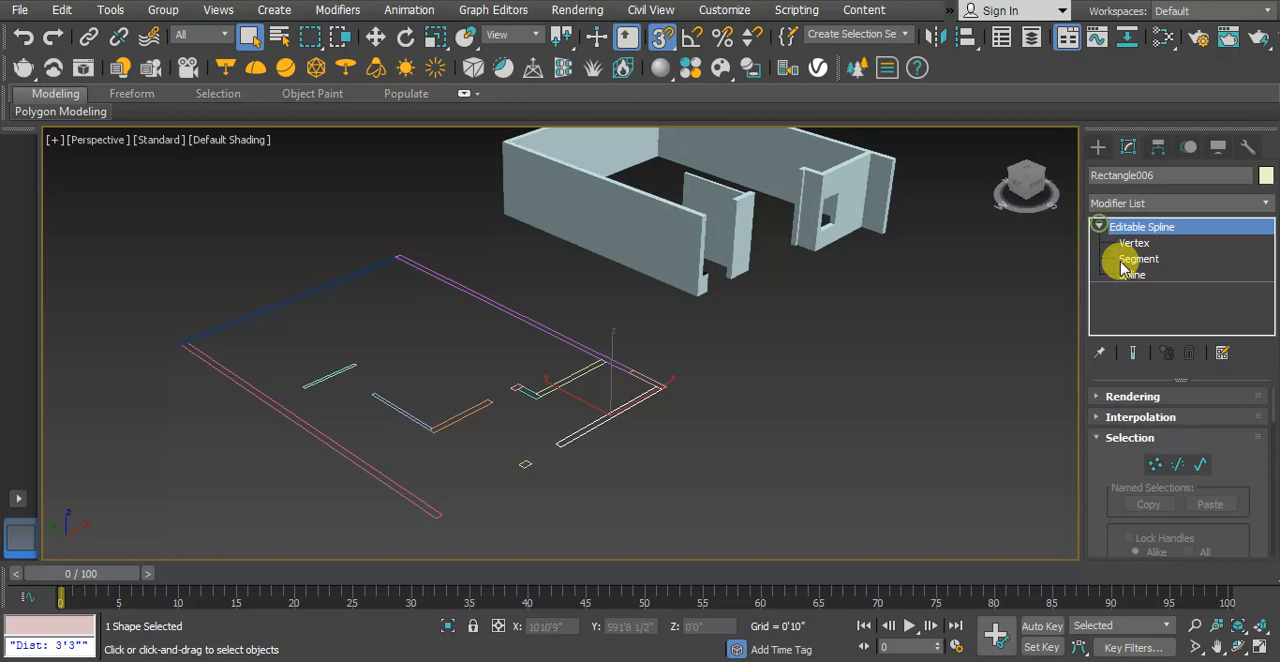
left_click_drag(1097, 494, 1097, 112)
left_click(1150, 466)
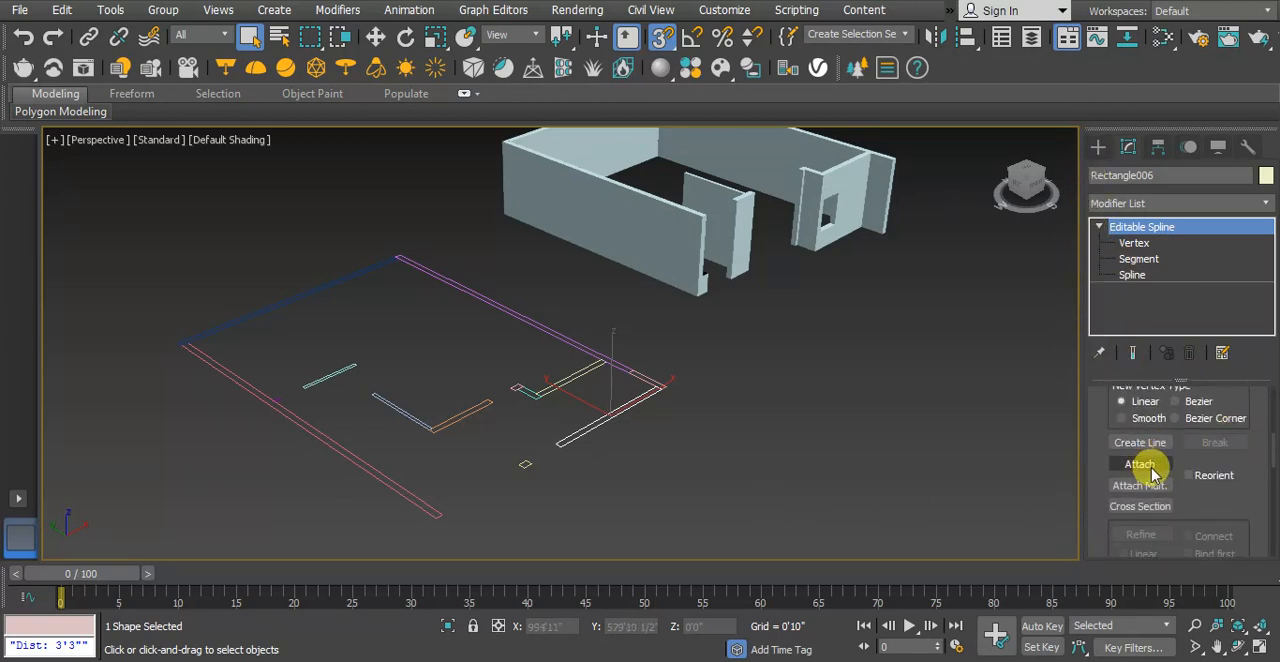
left_click(612, 364)
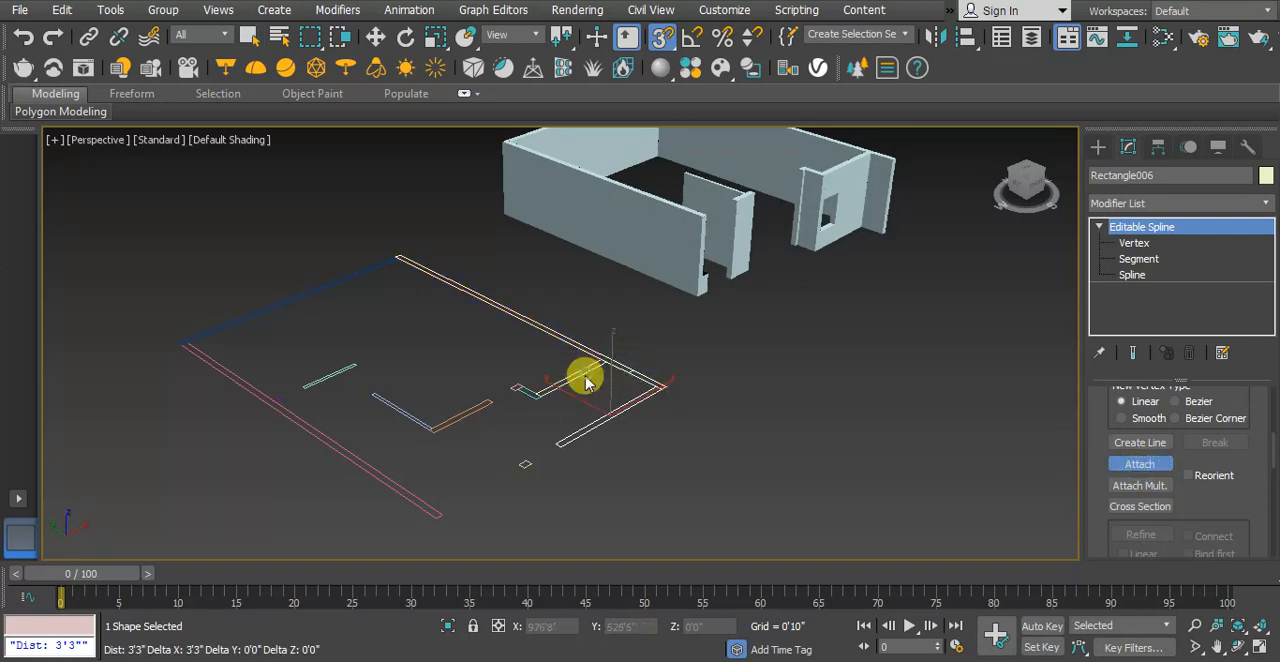
left_click(527, 391)
left_click(480, 411)
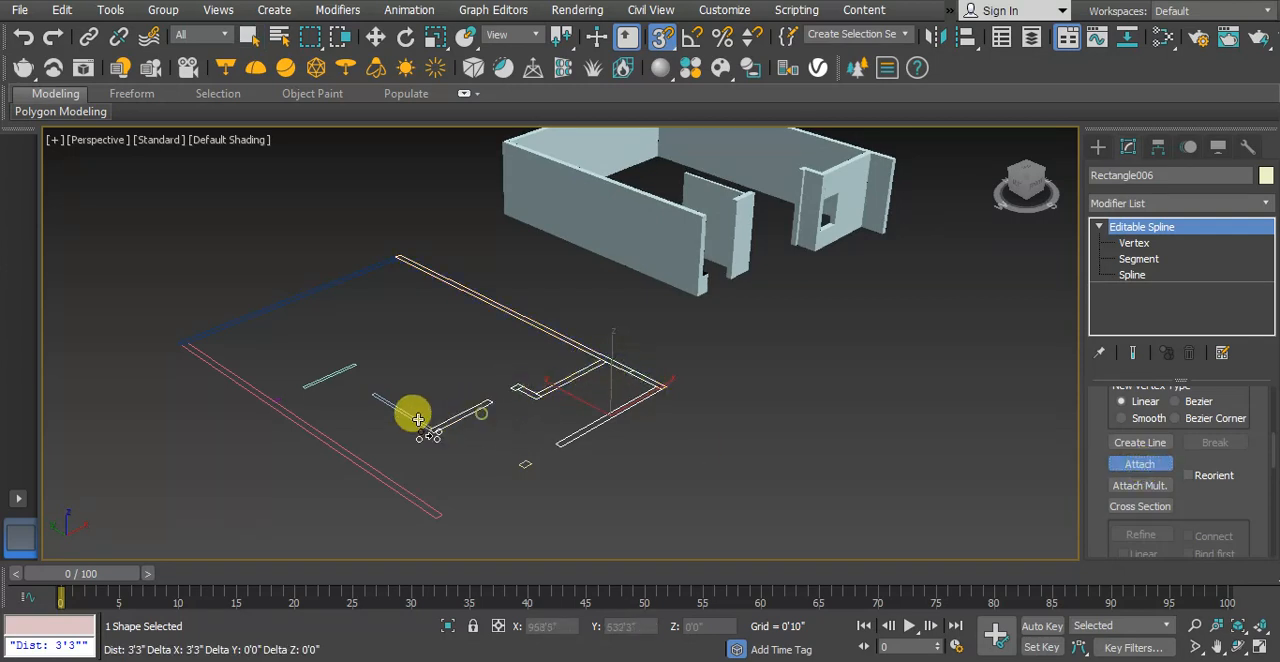
left_click(418, 419)
left_click(334, 374)
left_click(271, 303)
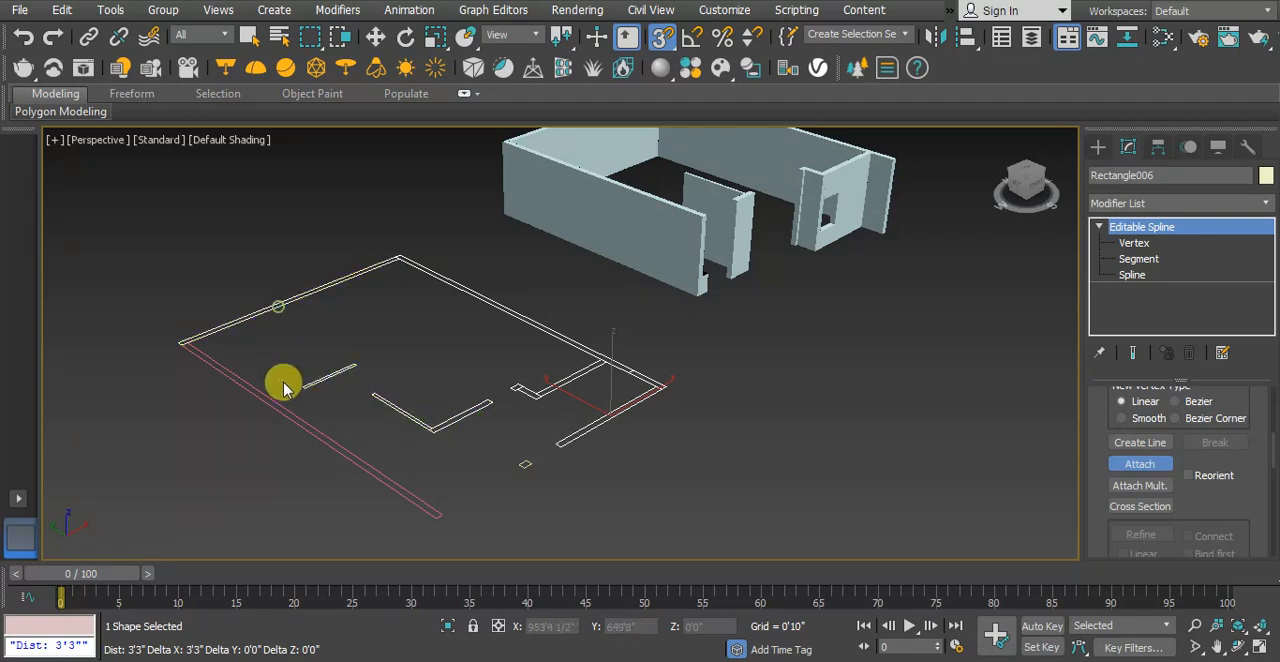
left_click(267, 403)
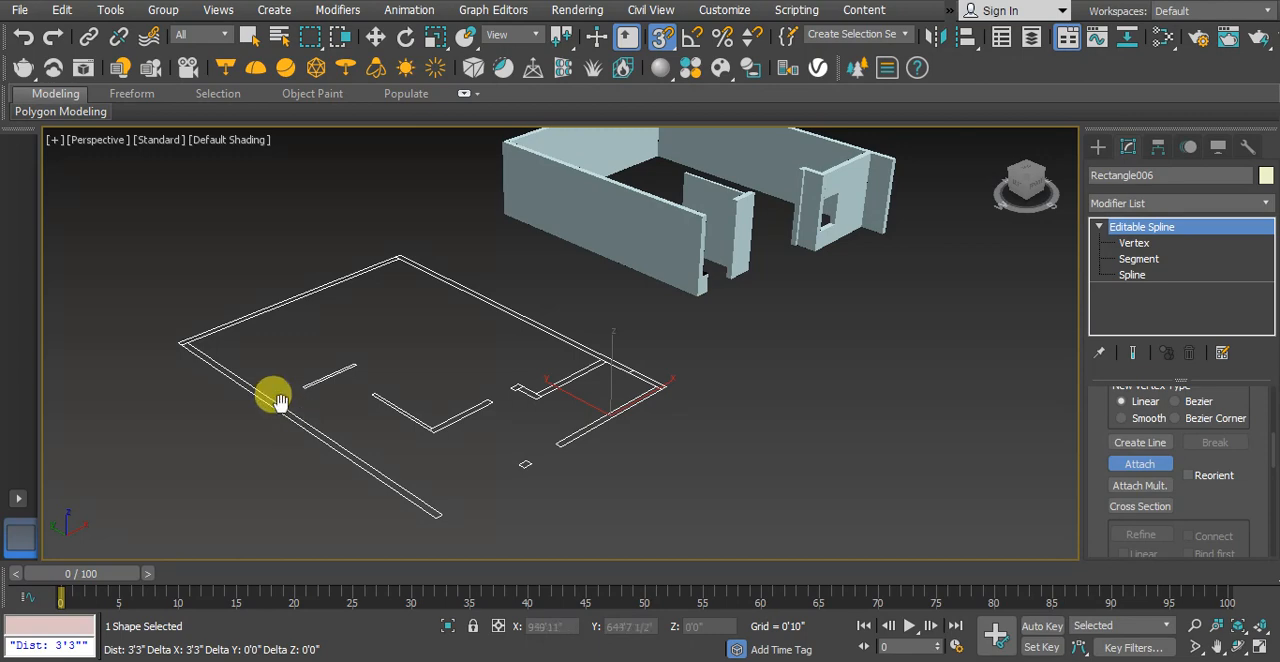
scroll(280, 400, "up", 5)
scroll(370, 390, "down", 8)
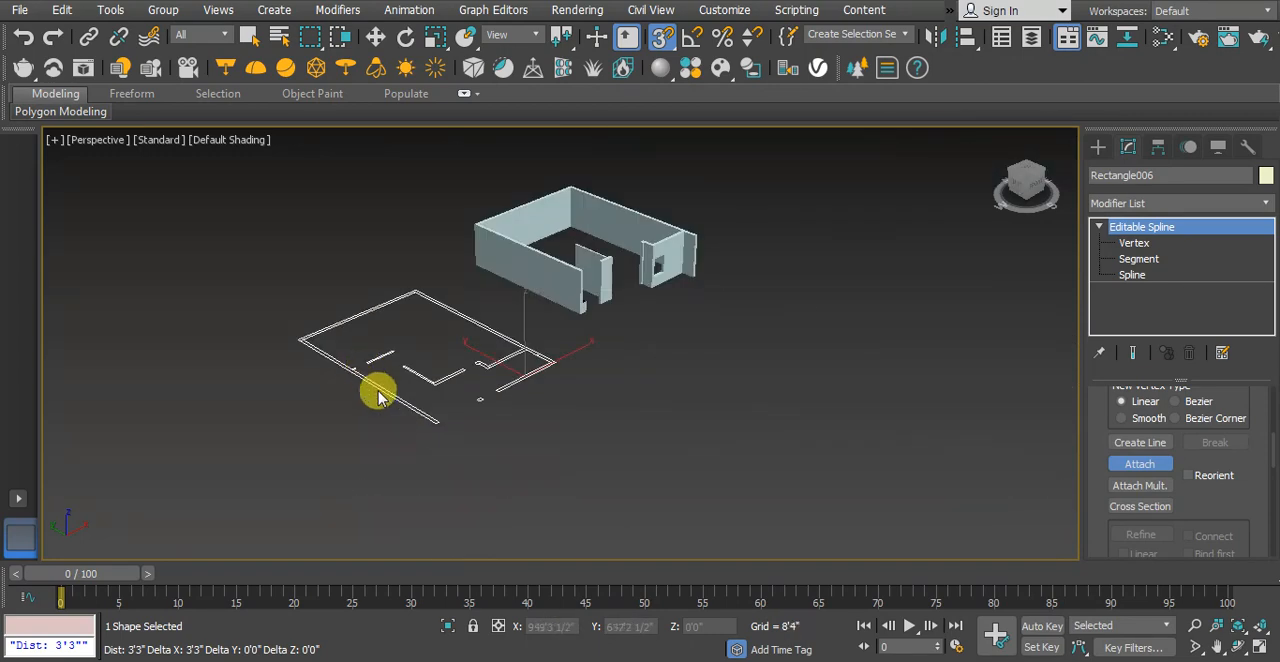
key("w")
left_click(638, 455)
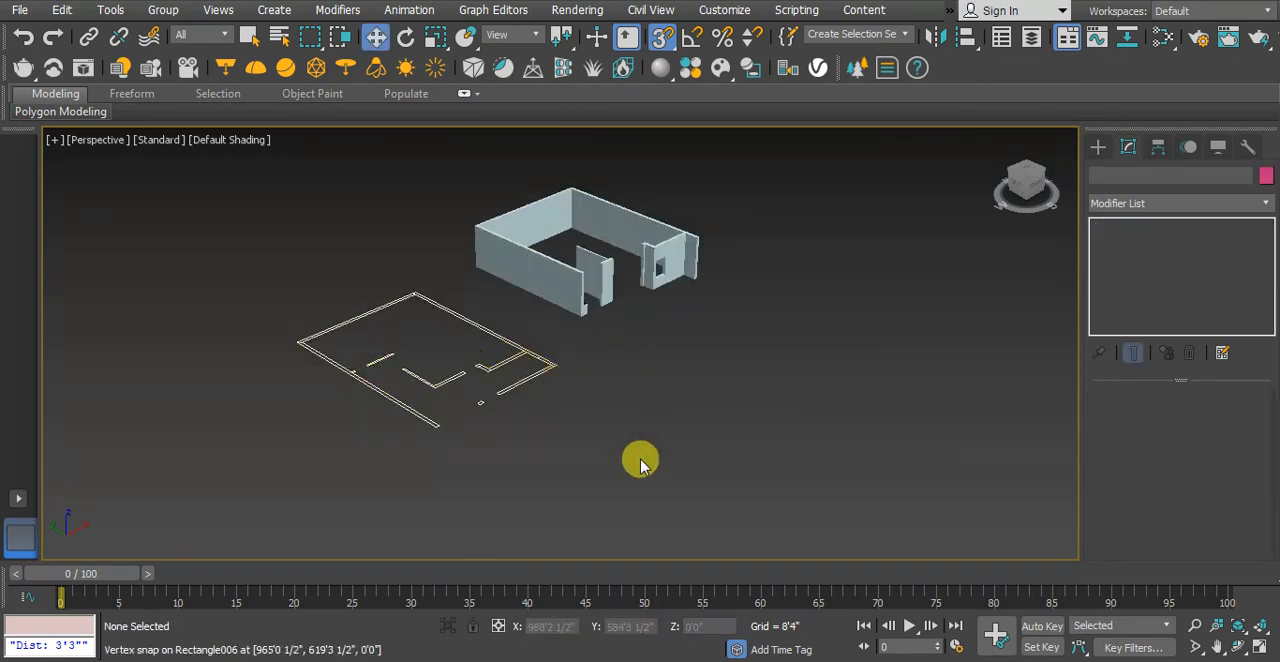
Inspect the attached wall outlines, including the front corner, to check that they form a single shape
scroll(495, 395, "up", 3)
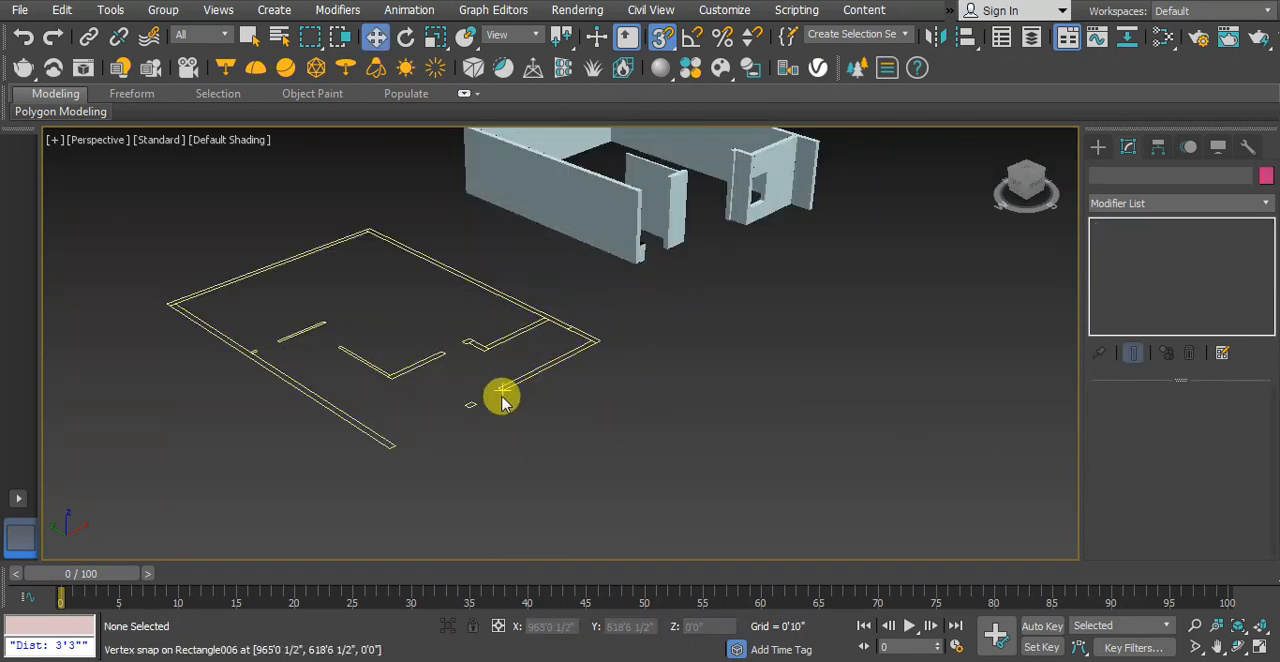
left_click(489, 341)
middle_click_drag(576, 378, 660, 420)
left_click(692, 440)
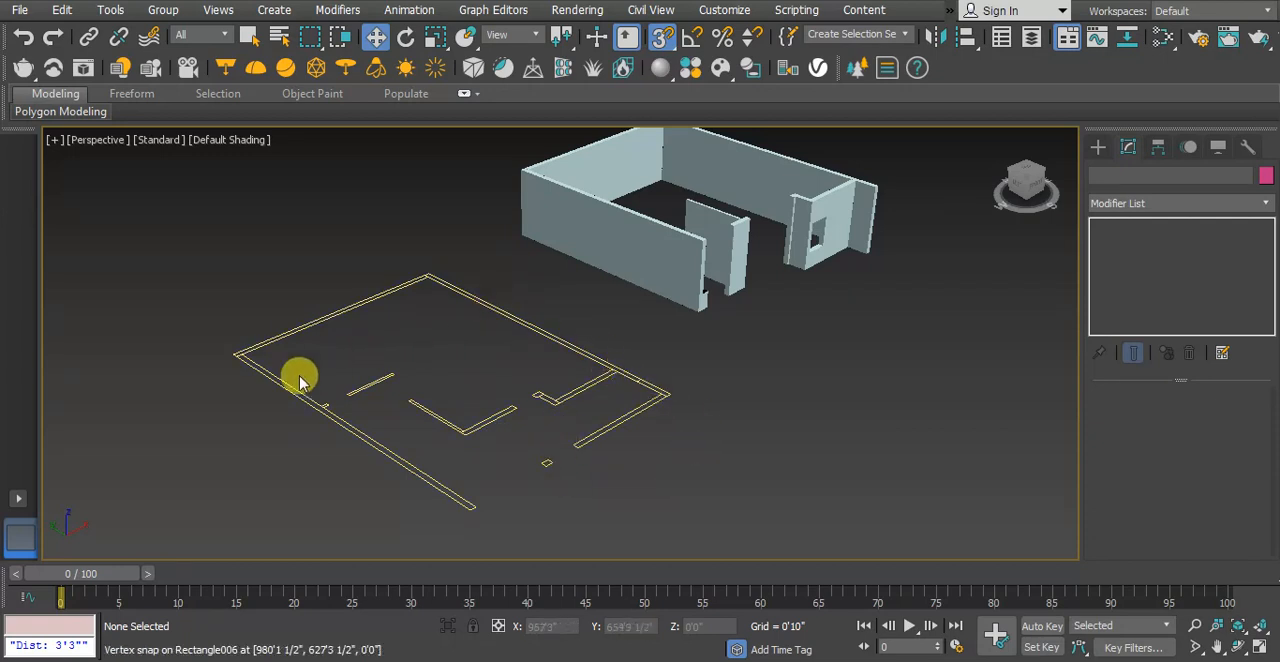
middle_click_drag(671, 446, 628, 451)
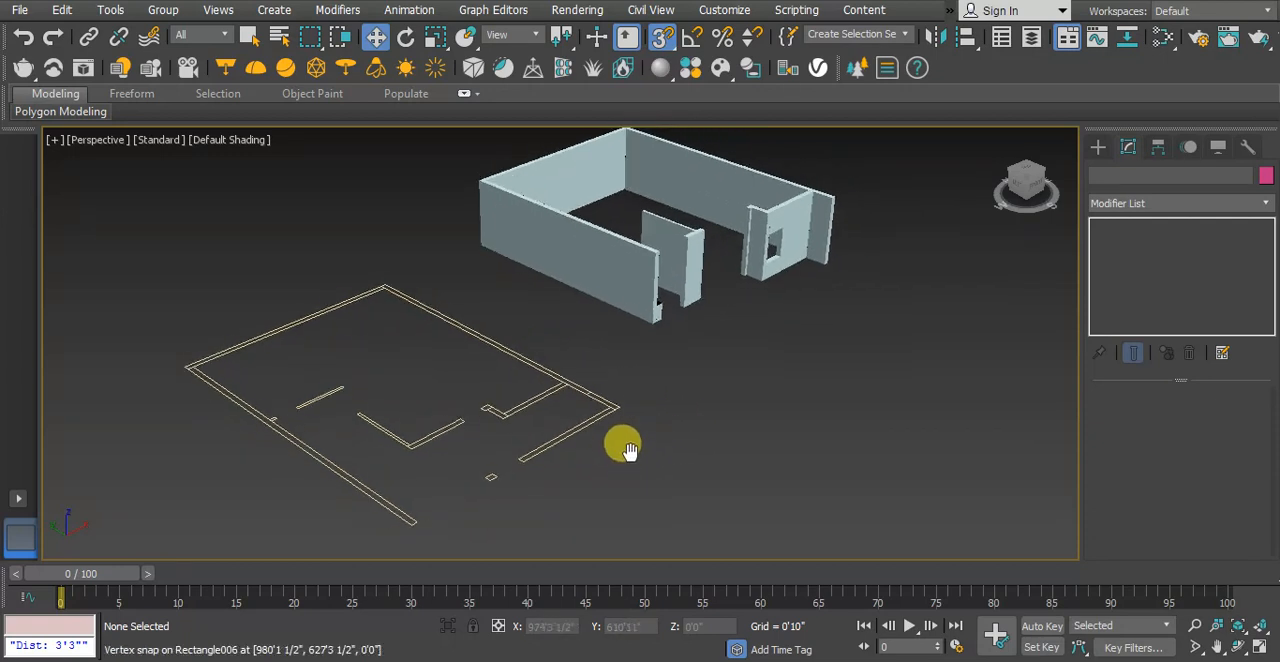
scroll(575, 405, "up", 5)
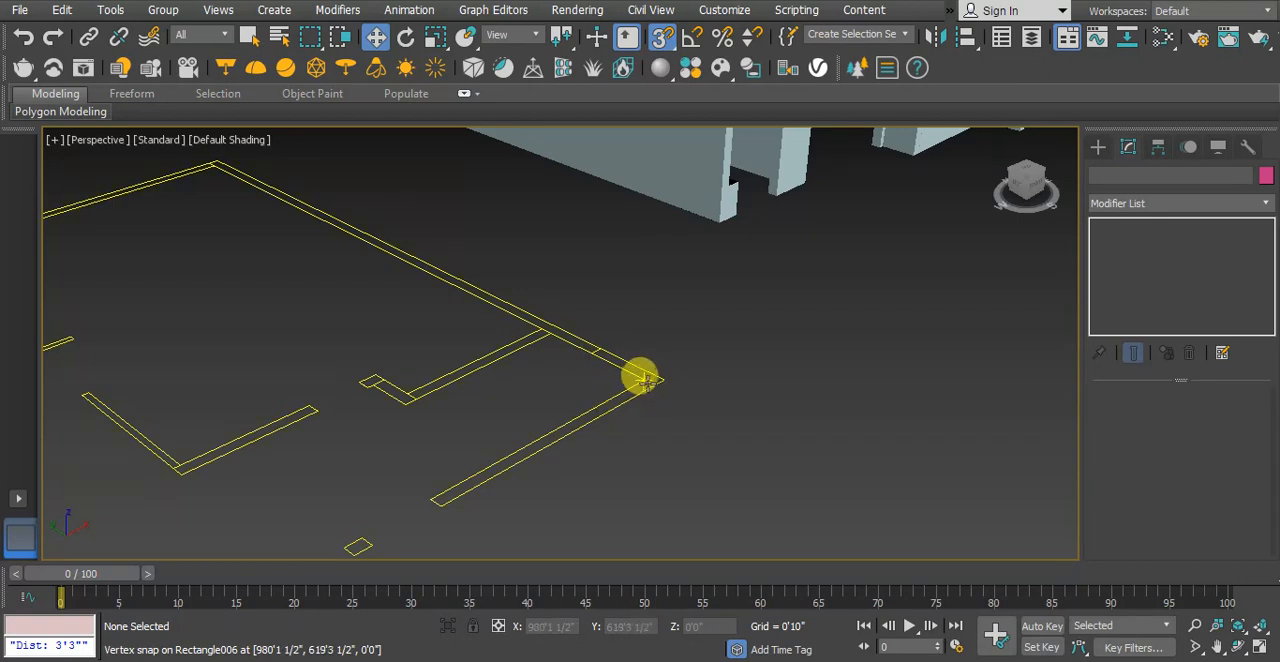
scroll(645, 380, "down", 2)
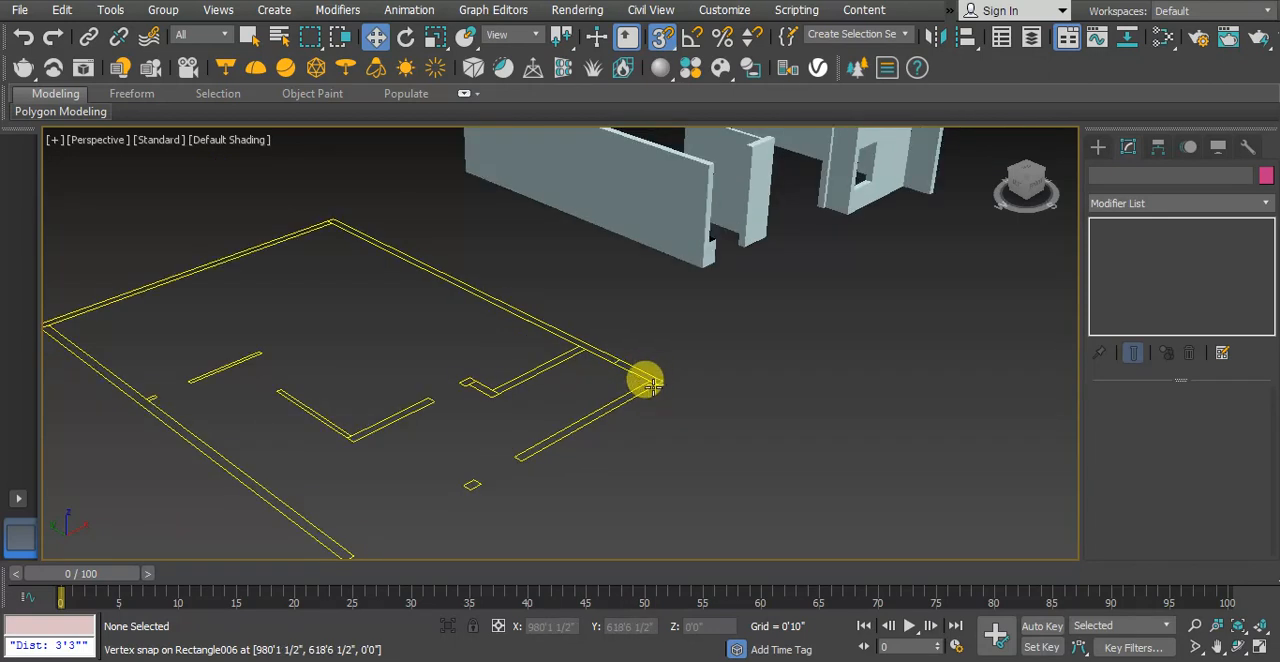
left_click(644, 435)
left_click(679, 447)
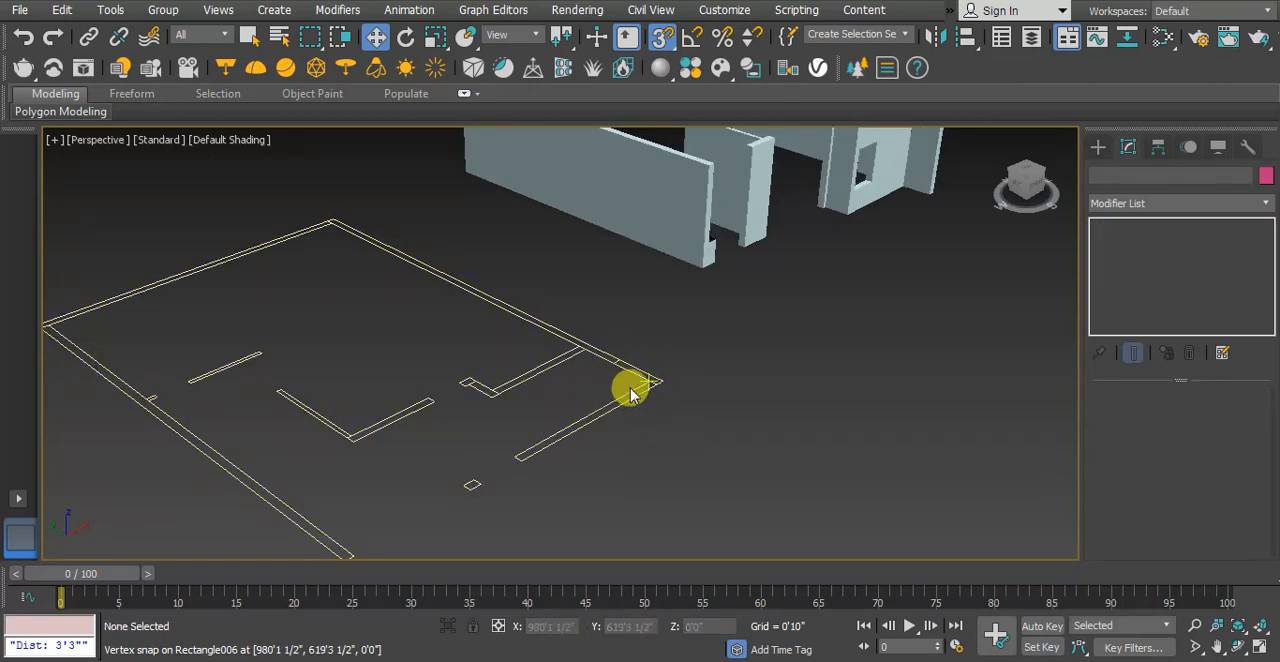
left_click(632, 388)
left_click(540, 449)
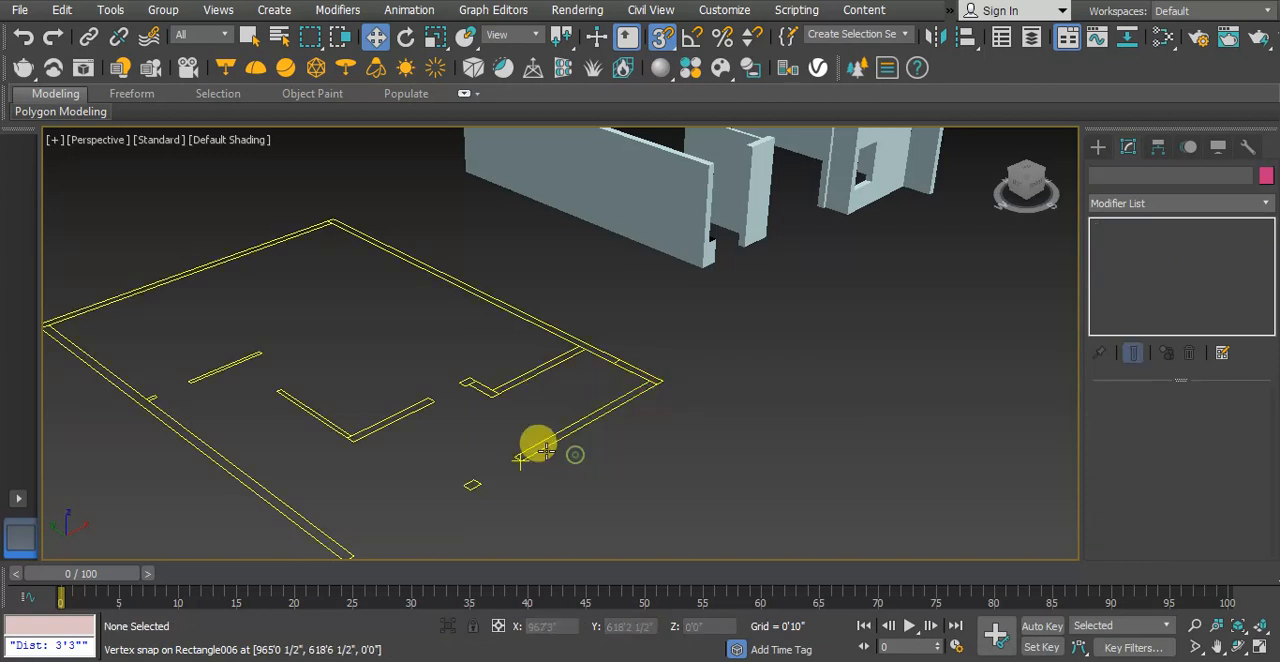
Apply an Extrude modifier to the combined wall outline
left_click(601, 416)
scroll(601, 416, "down", 5)
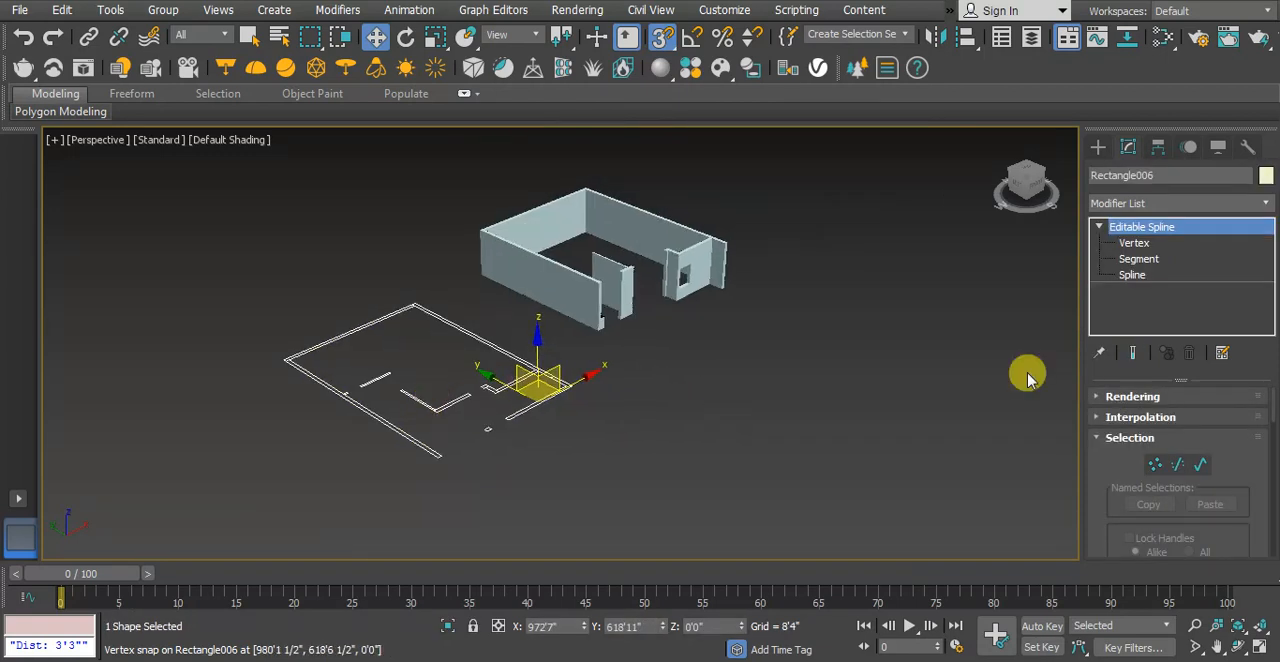
scroll(505, 380, "up", 5)
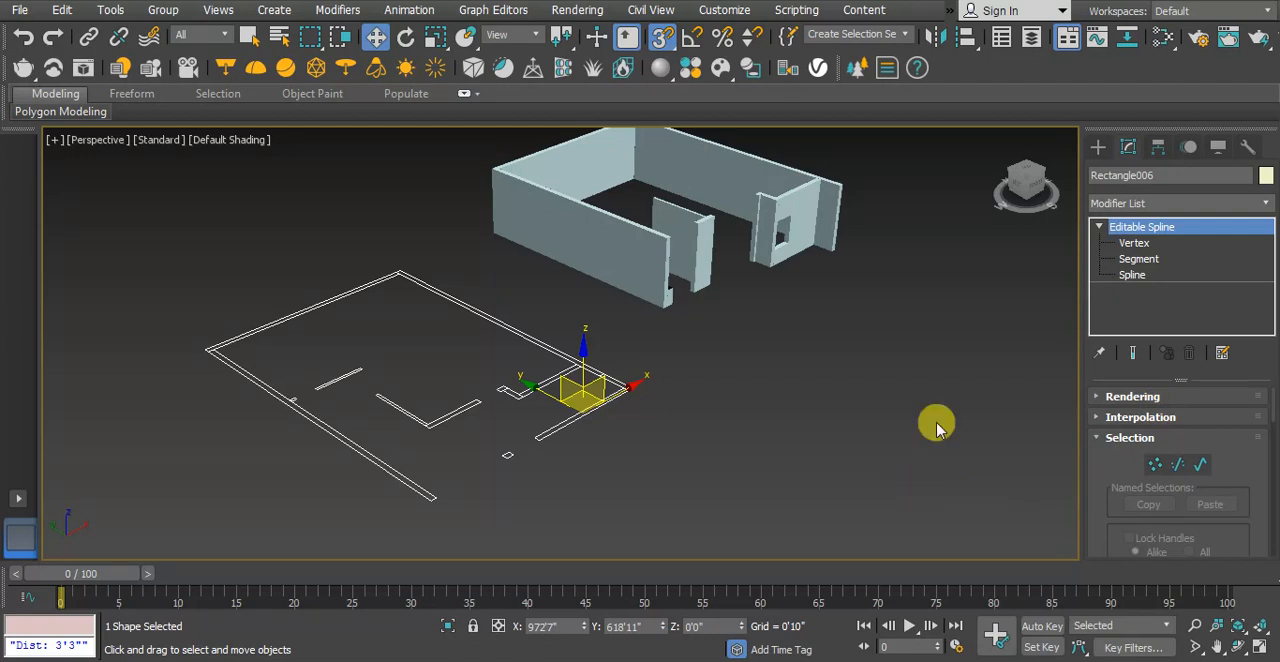
left_click(1197, 202)
scroll(1183, 315, "down", 13)
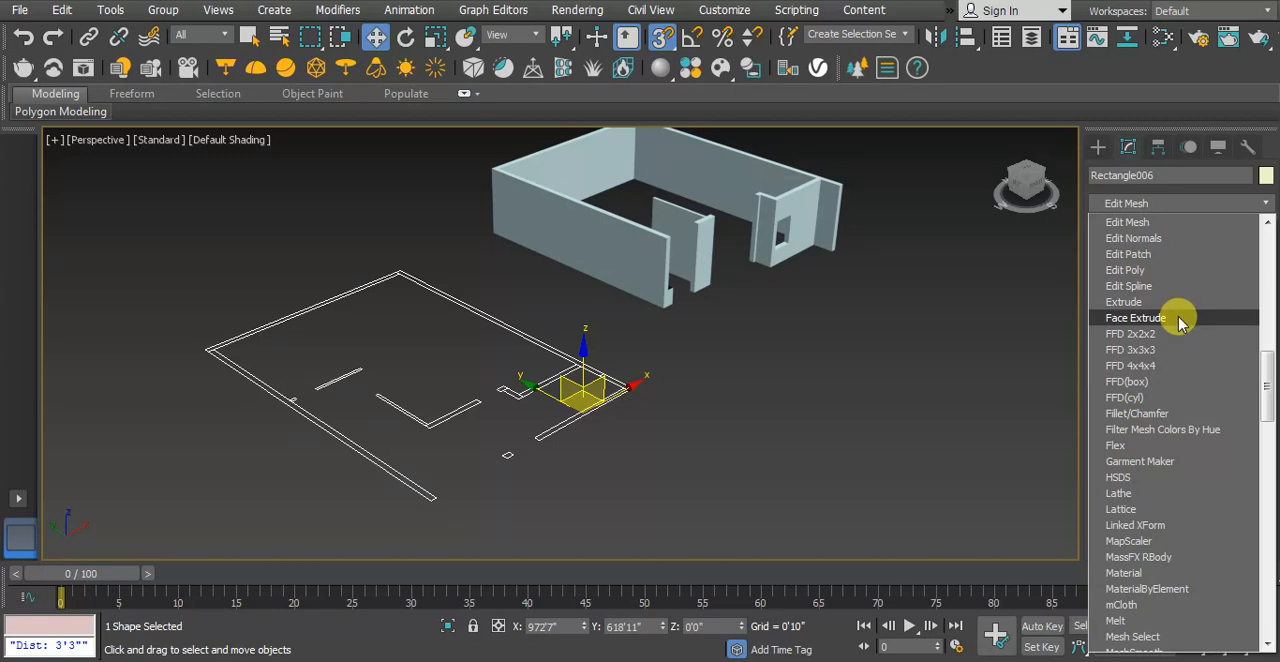
scroll(1183, 322, "down", 3)
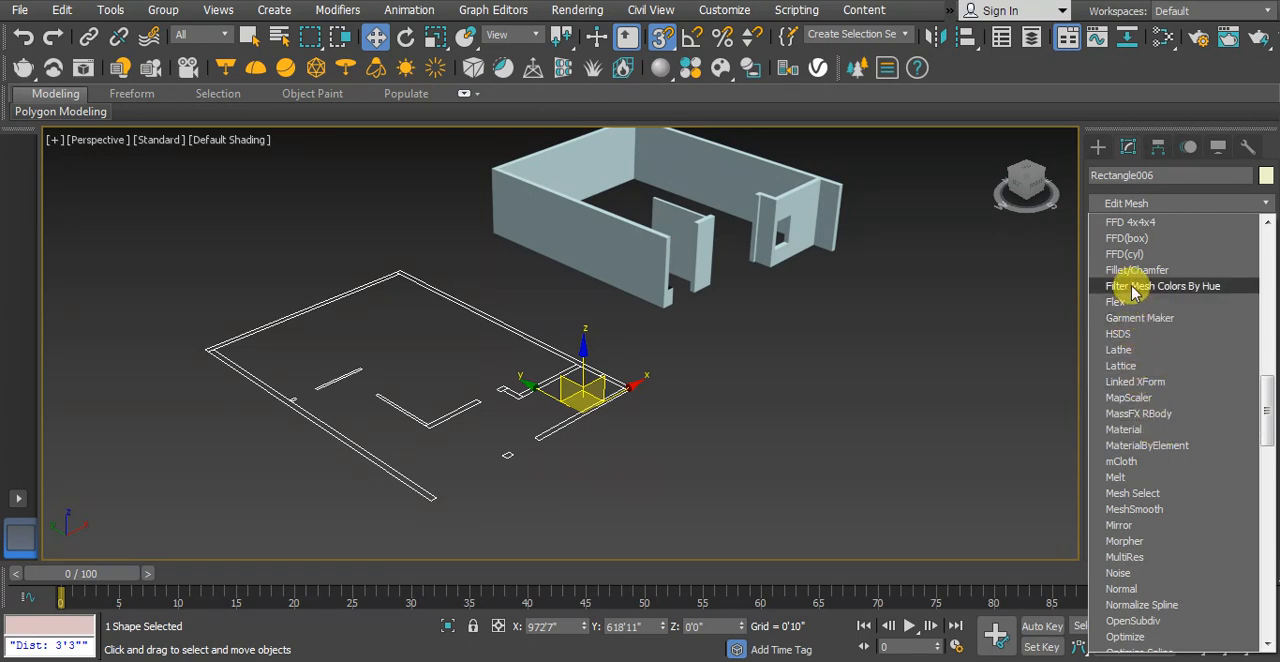
scroll(1150, 385, "up", 1)
scroll(1150, 385, "up", 4)
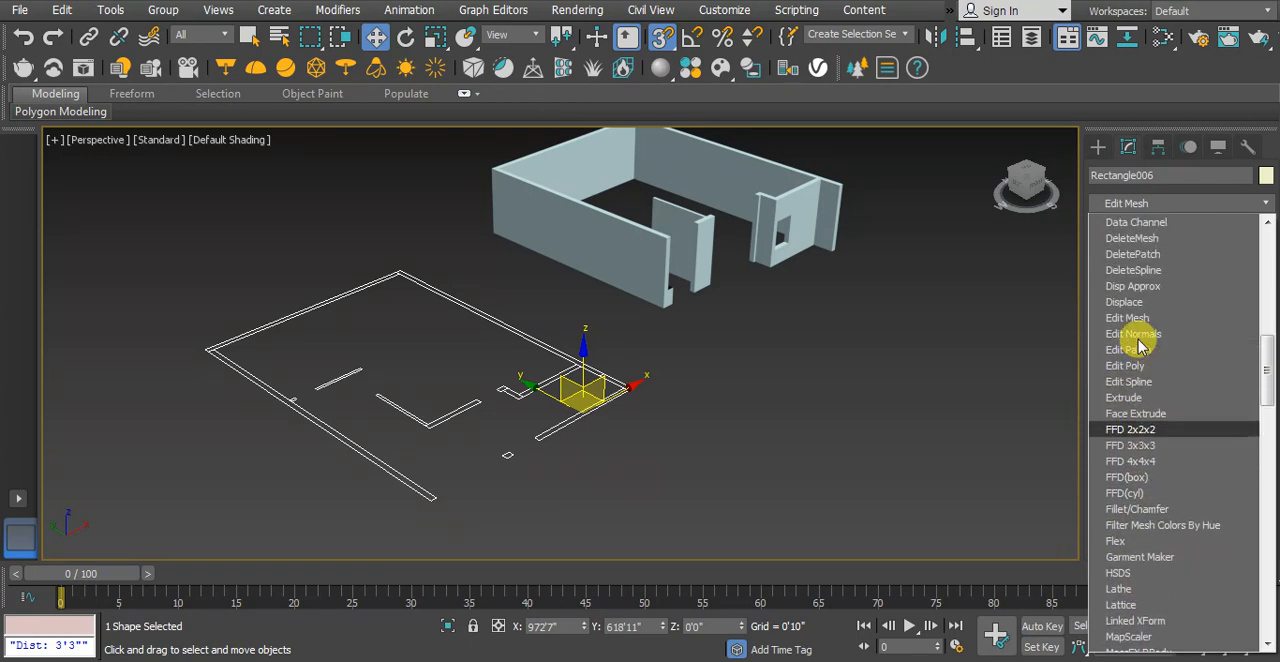
scroll(1143, 390, "down", 3)
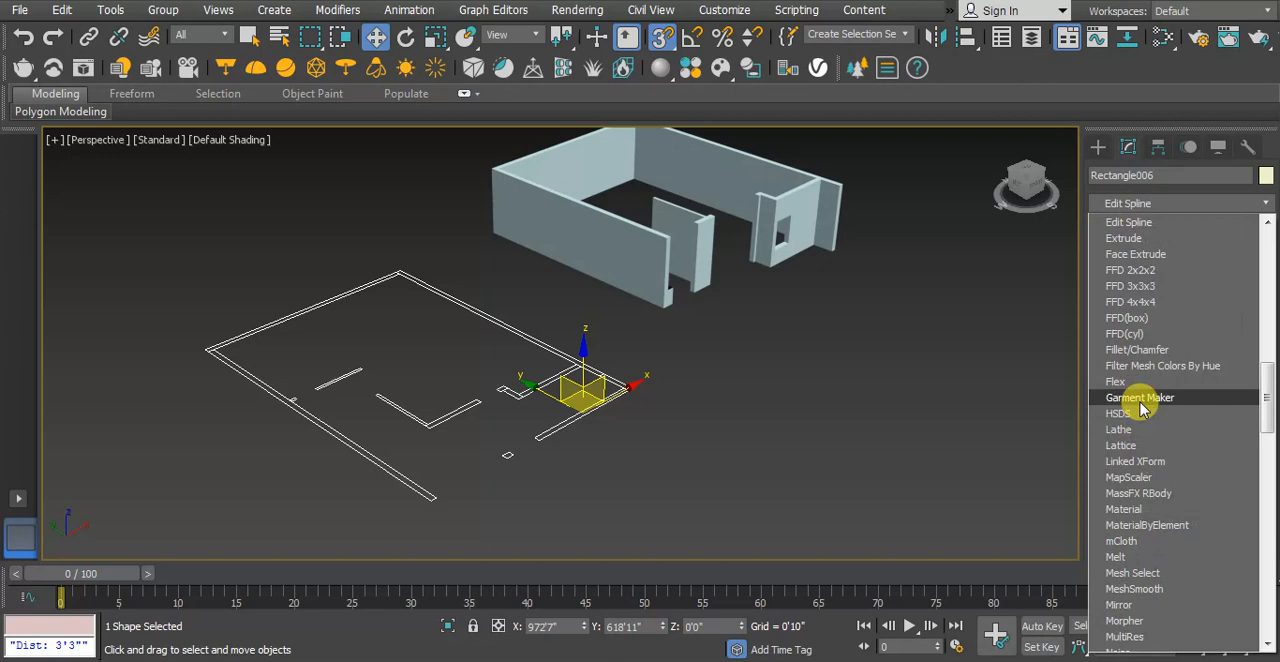
left_click(1124, 238)
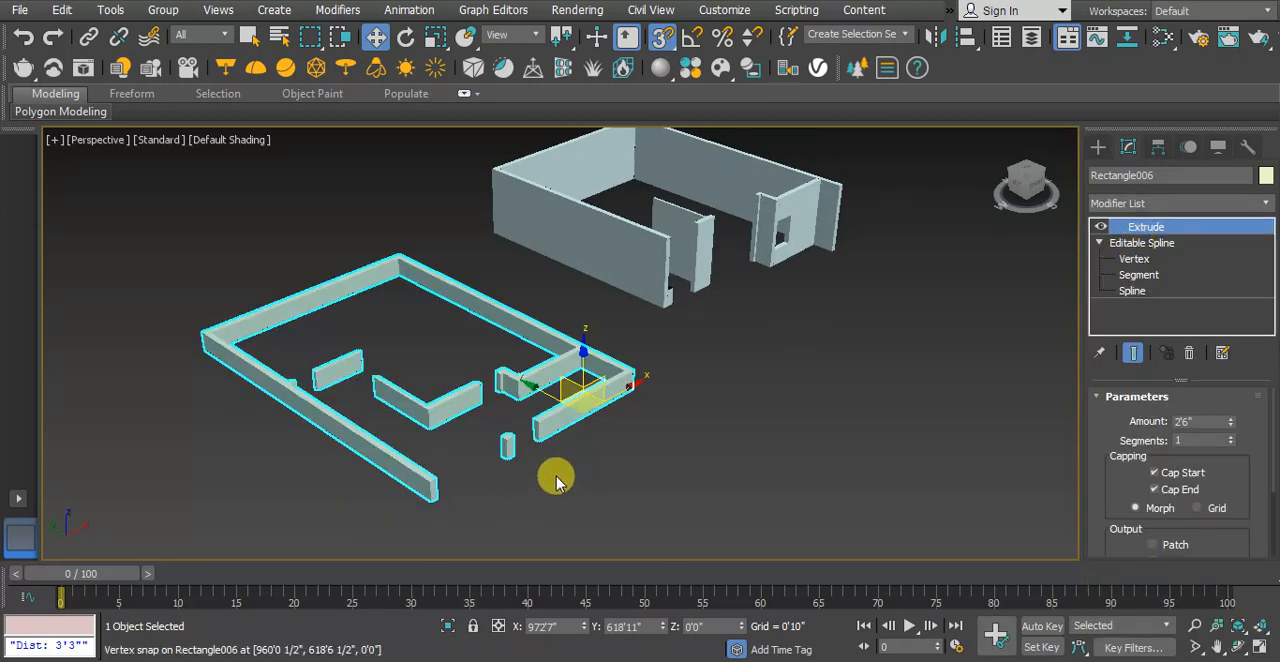
Add an Edit Poly modifier above the Extrude modifier of the combined floor-plan walls
middle_click_drag(425, 428, 499, 455)
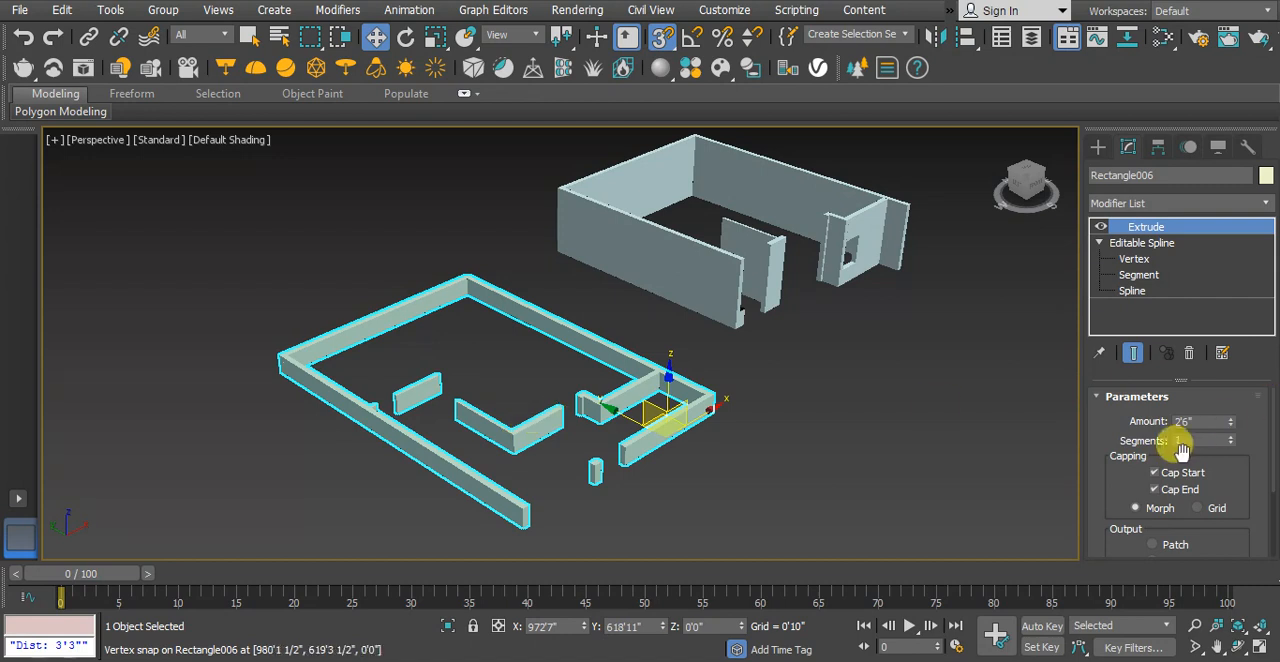
left_click(966, 509)
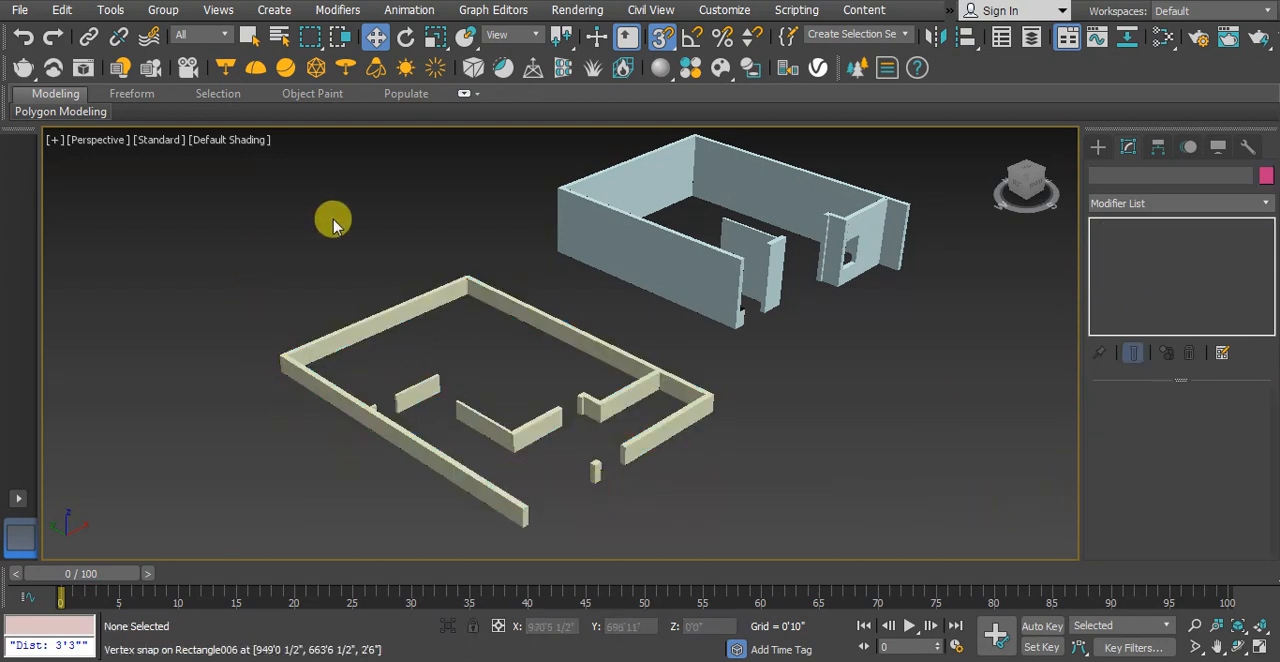
left_click(658, 441)
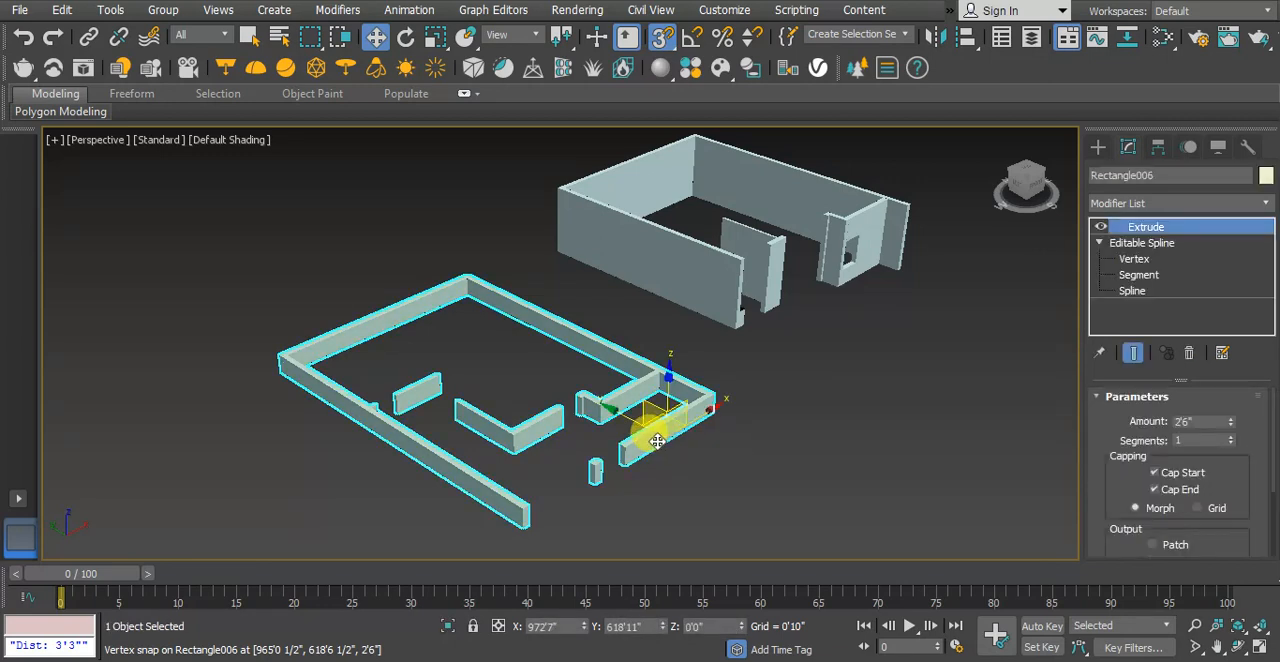
left_click(1184, 203)
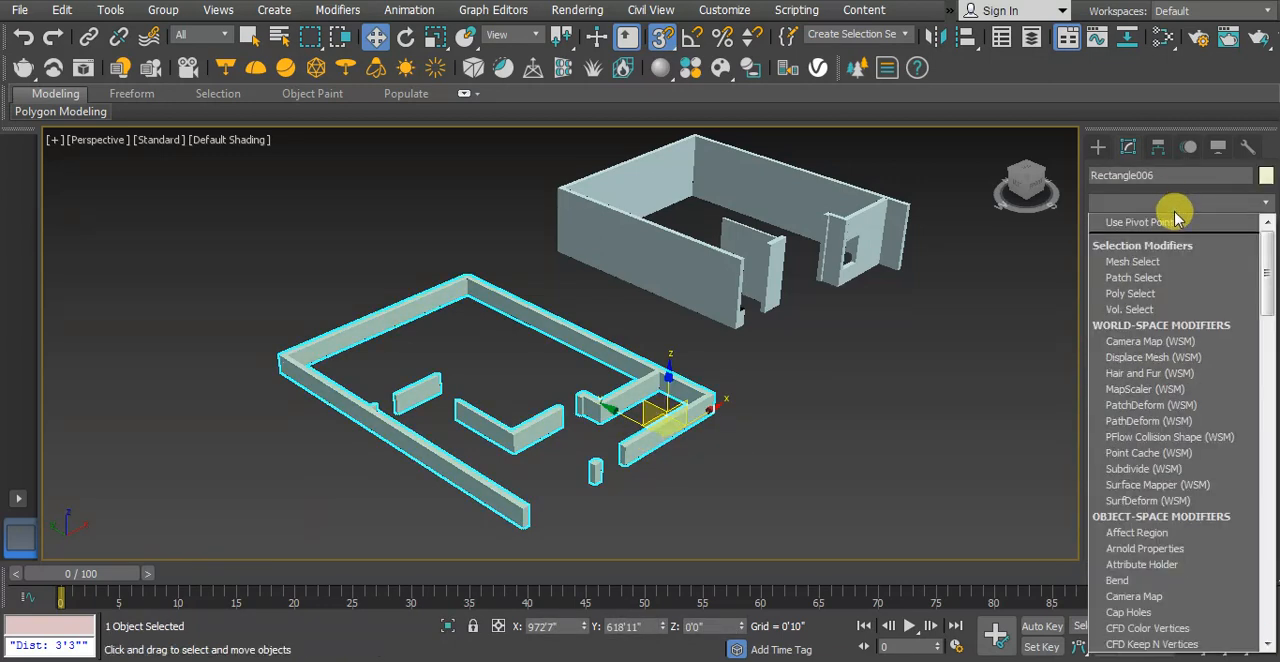
key("e")
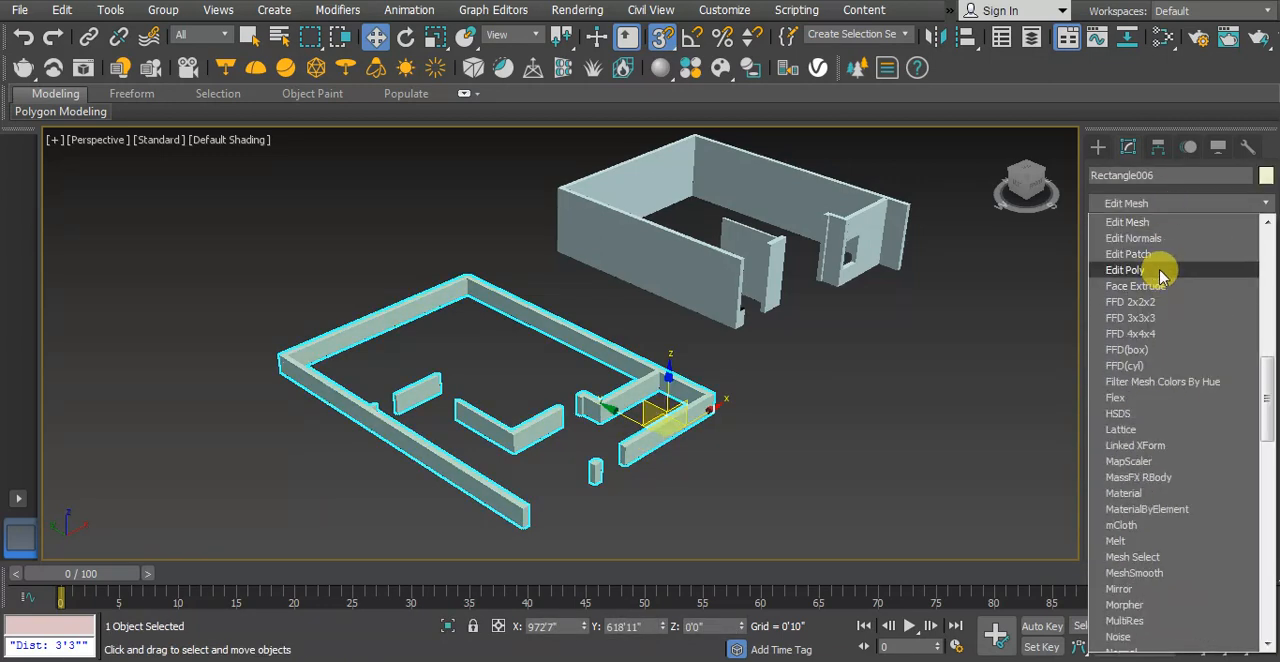
left_click(1125, 270)
left_click(978, 383)
left_click(668, 418)
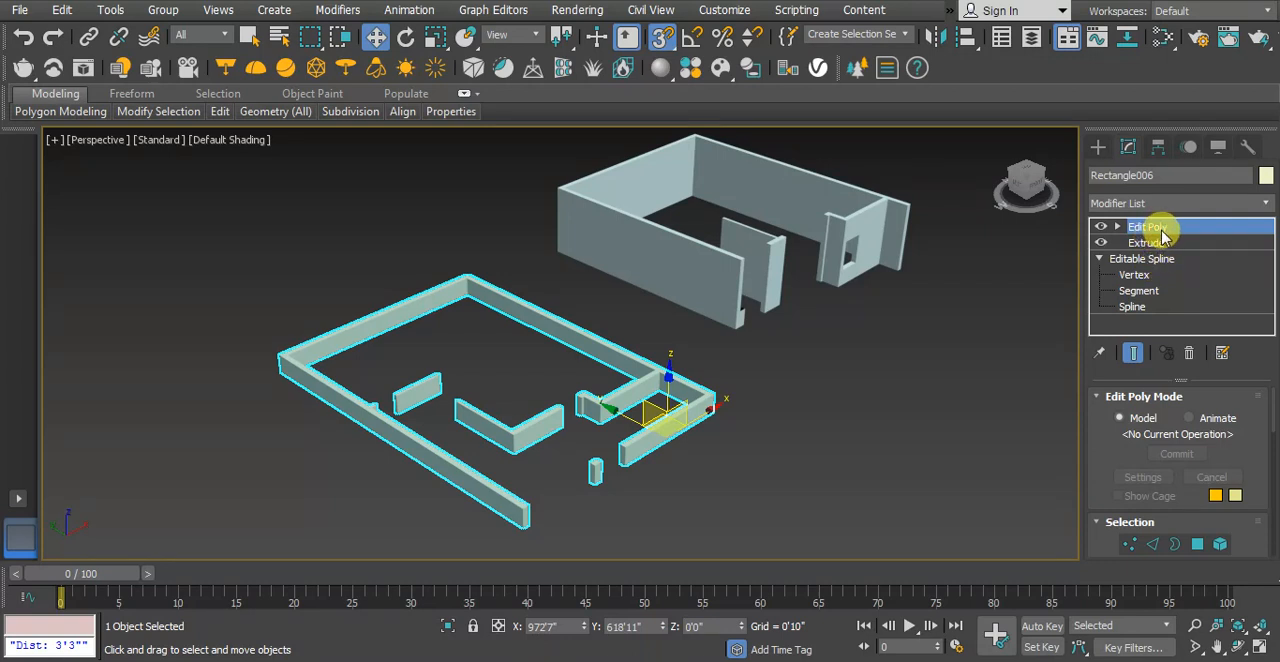
Enter the Edit Poly modifier's Polygon sub-object level and show the low walls in the front view
left_click(1116, 227)
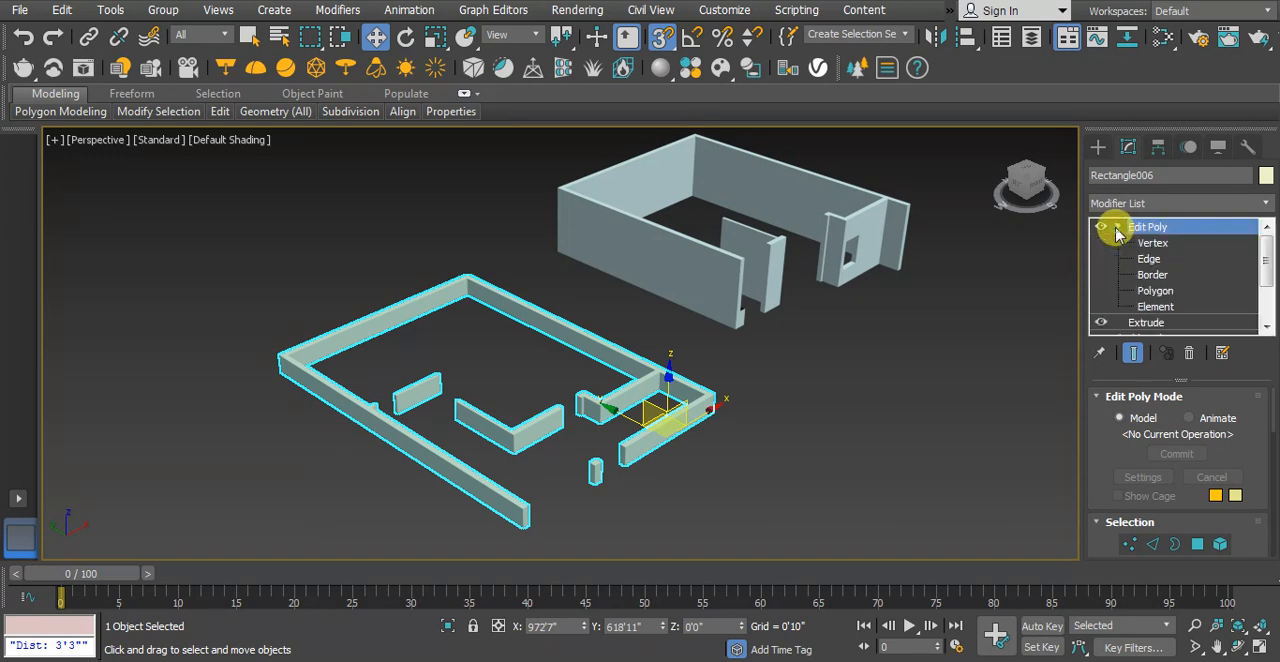
left_click(1158, 291)
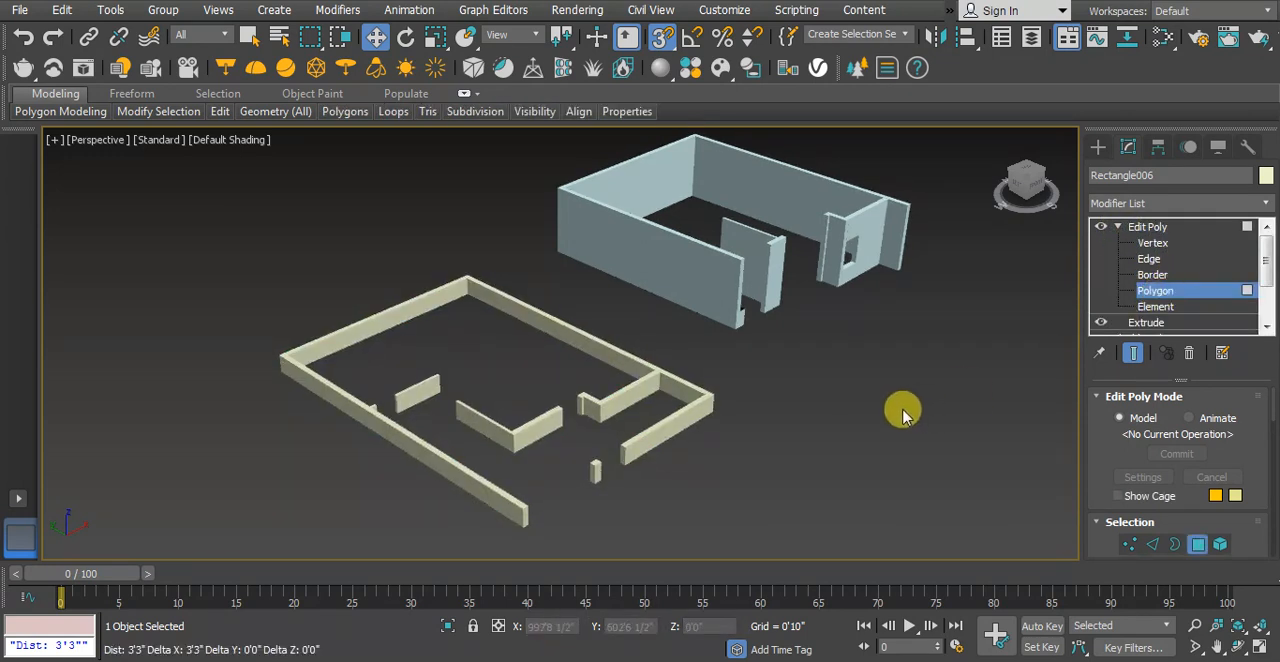
key("f")
scroll(751, 366, "down", 4)
middle_click_drag(410, 355, 617, 349)
scroll(407, 355, "down", 3)
middle_click_drag(374, 378, 499, 367)
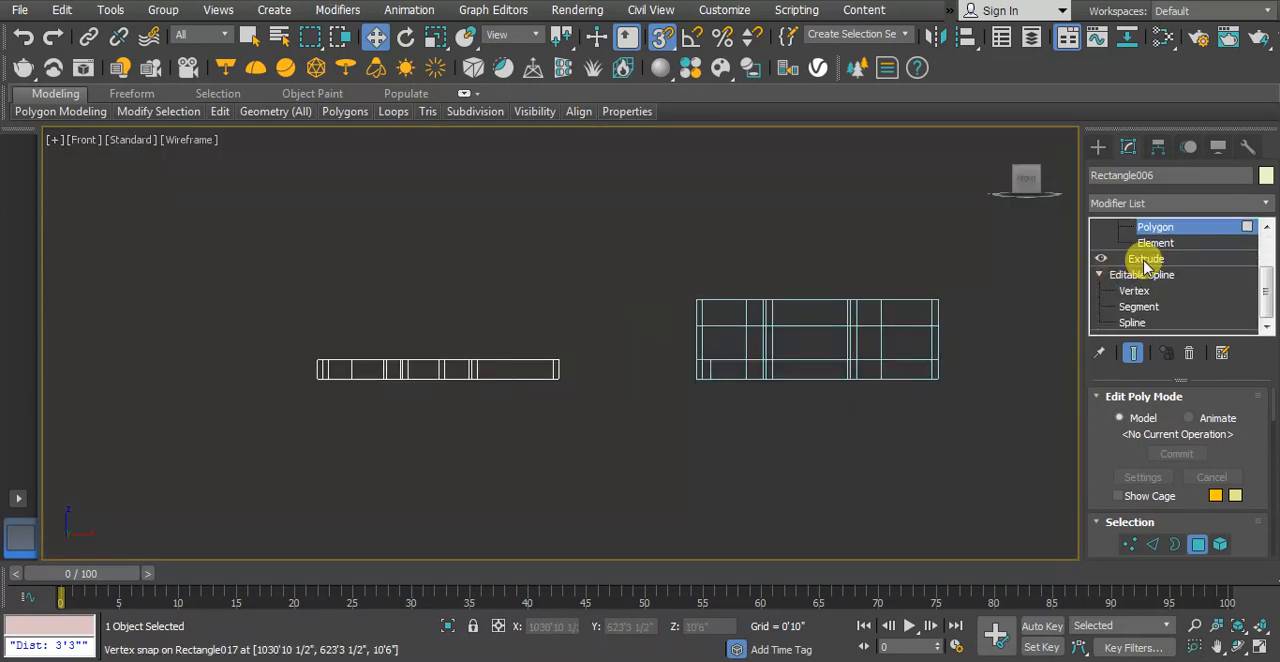
scroll(1148, 261, "up", 4)
scroll(1149, 262, "down", 4)
middle_click_drag(811, 364, 863, 342)
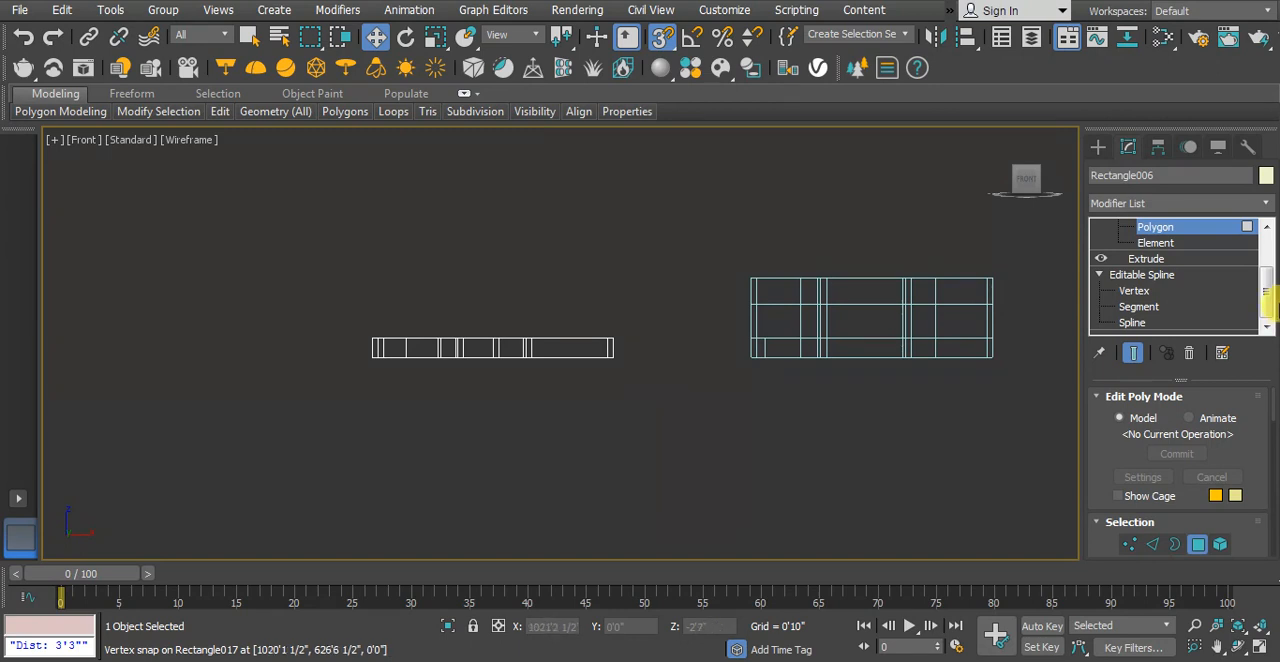
left_click_drag(1270, 274, 1270, 235)
Select only the top polygons of all the low walls in the front view and return to the perspective view
left_click_drag(272, 268, 663, 347)
middle_click_drag(555, 343, 574, 369)
scroll(574, 369, "up", 3)
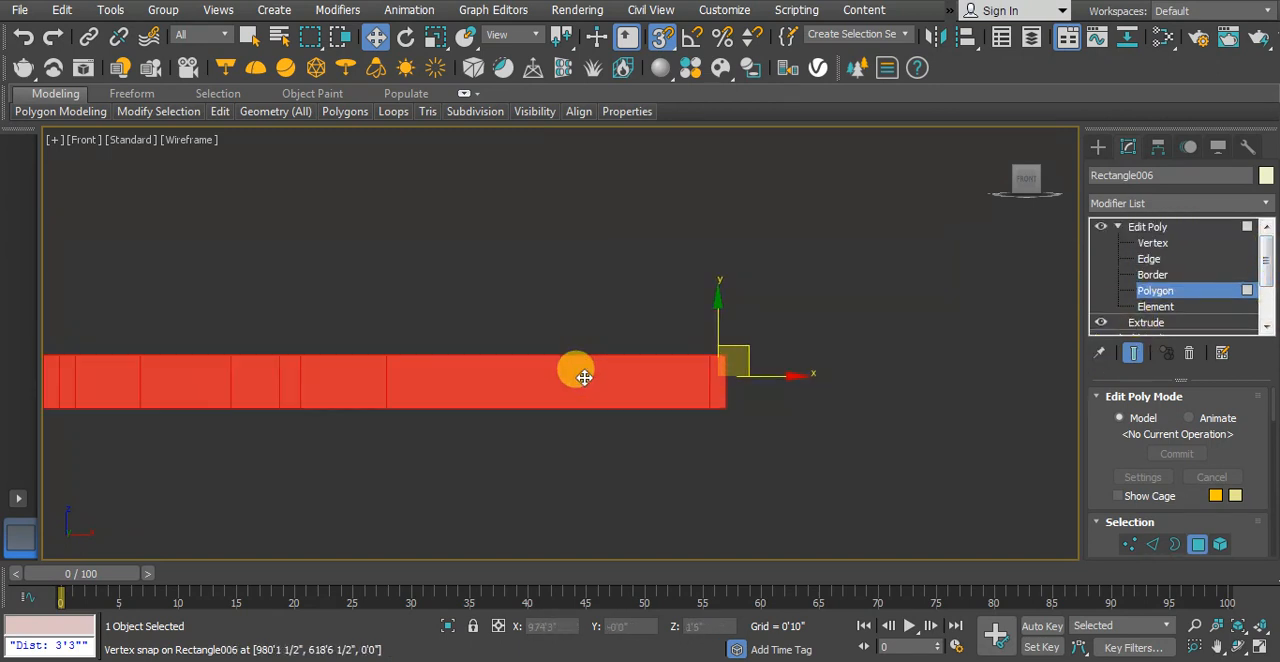
scroll(492, 352, "down", 2)
middle_click_drag(361, 343, 378, 362)
scroll(390, 367, "up", 1)
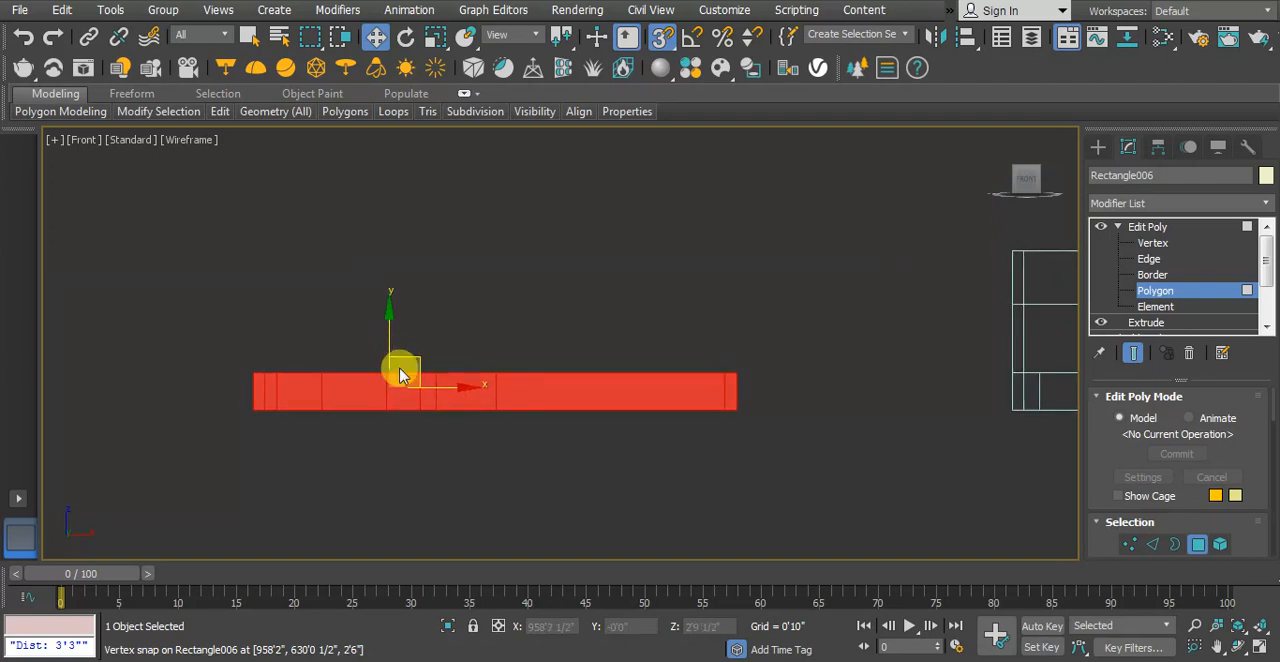
left_click_drag(783, 463, 228, 402)
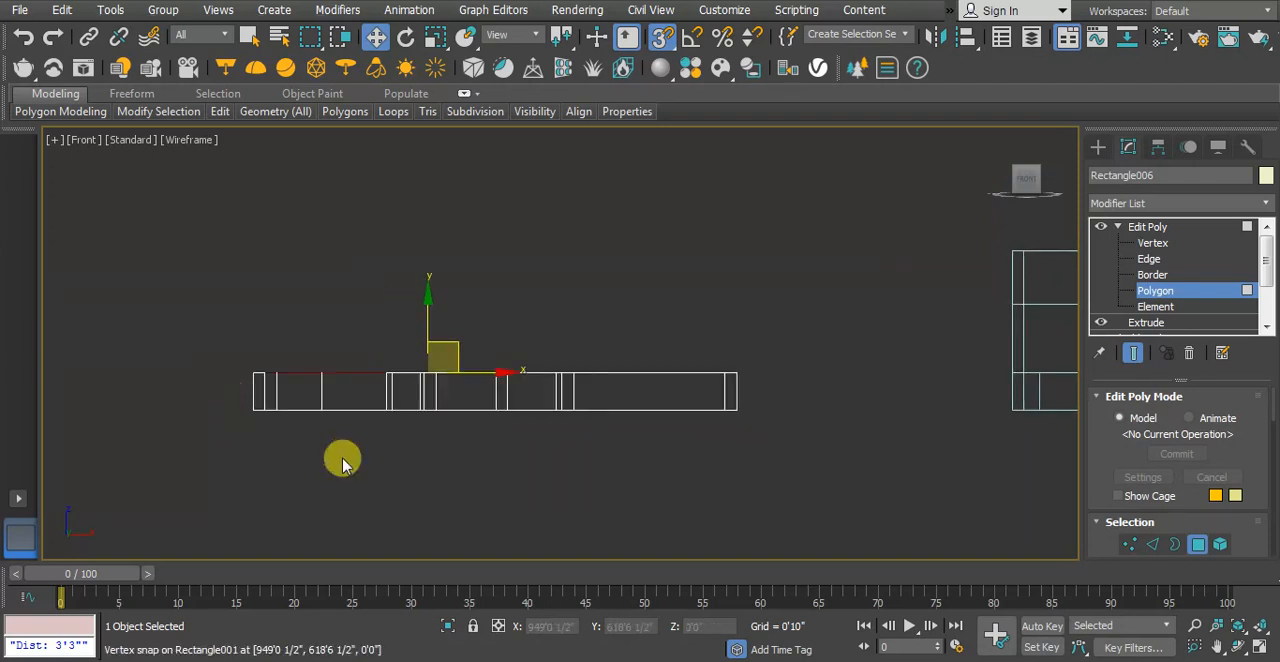
left_click(372, 371)
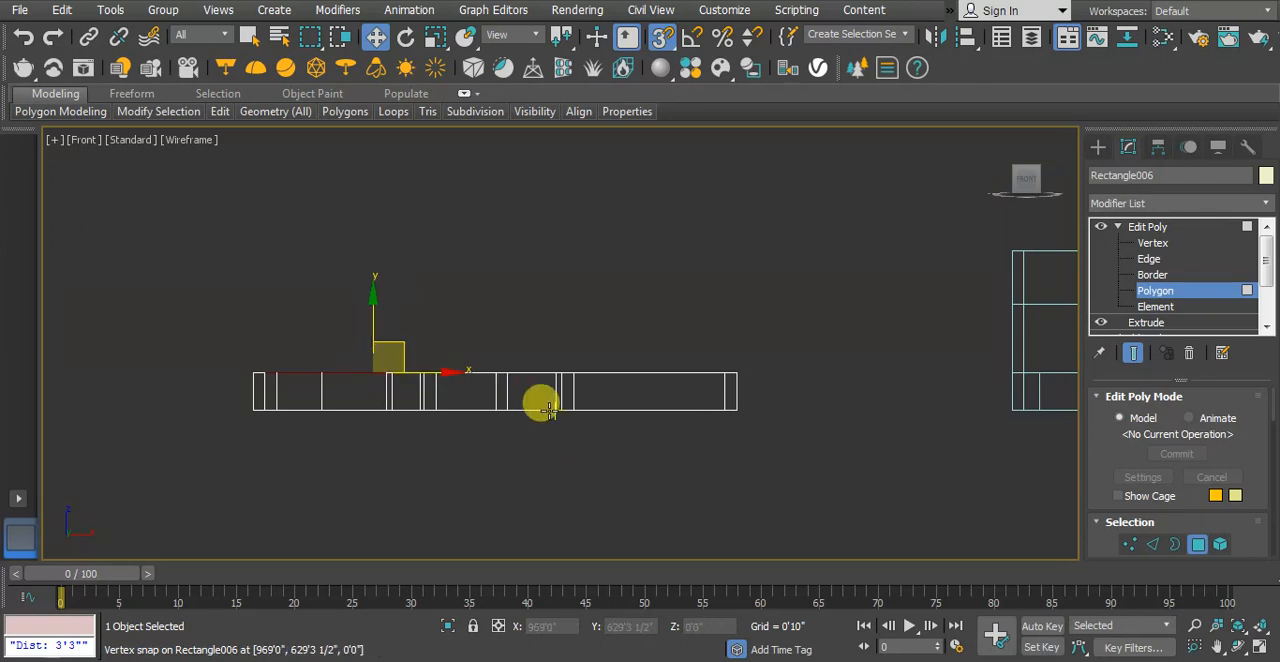
key("p")
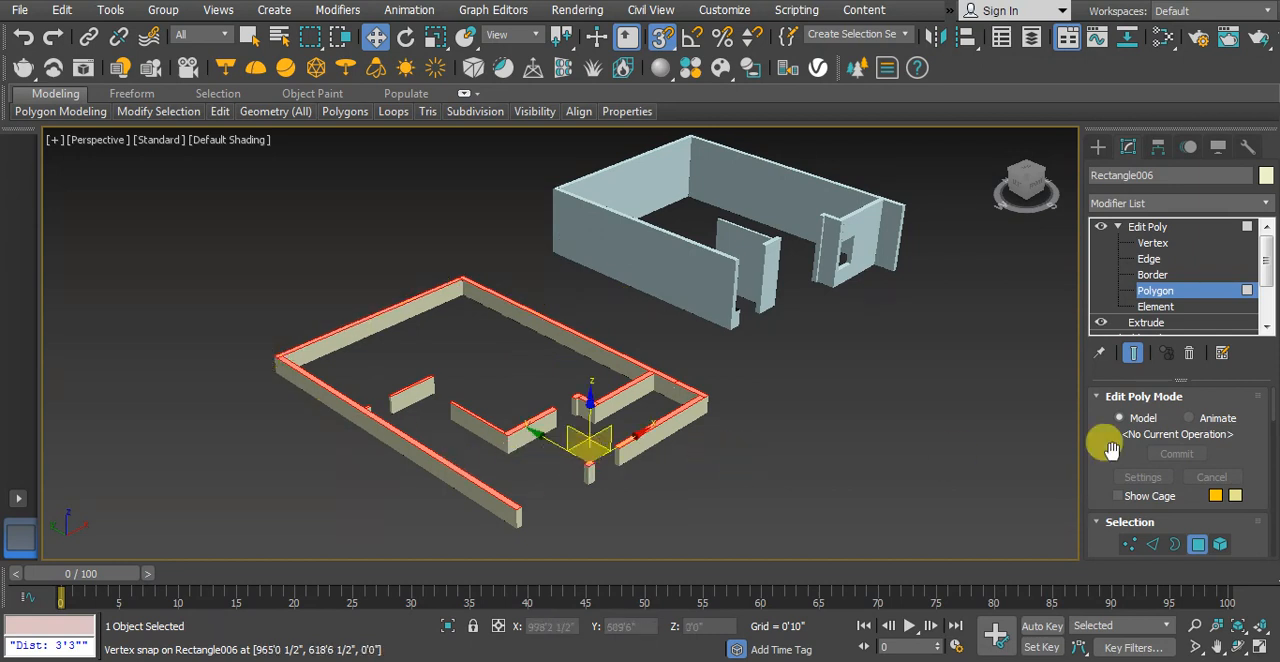
Extrude the selected top polygons of the walls by a height of 4'6"
left_click_drag(1094, 457, 1080, 106)
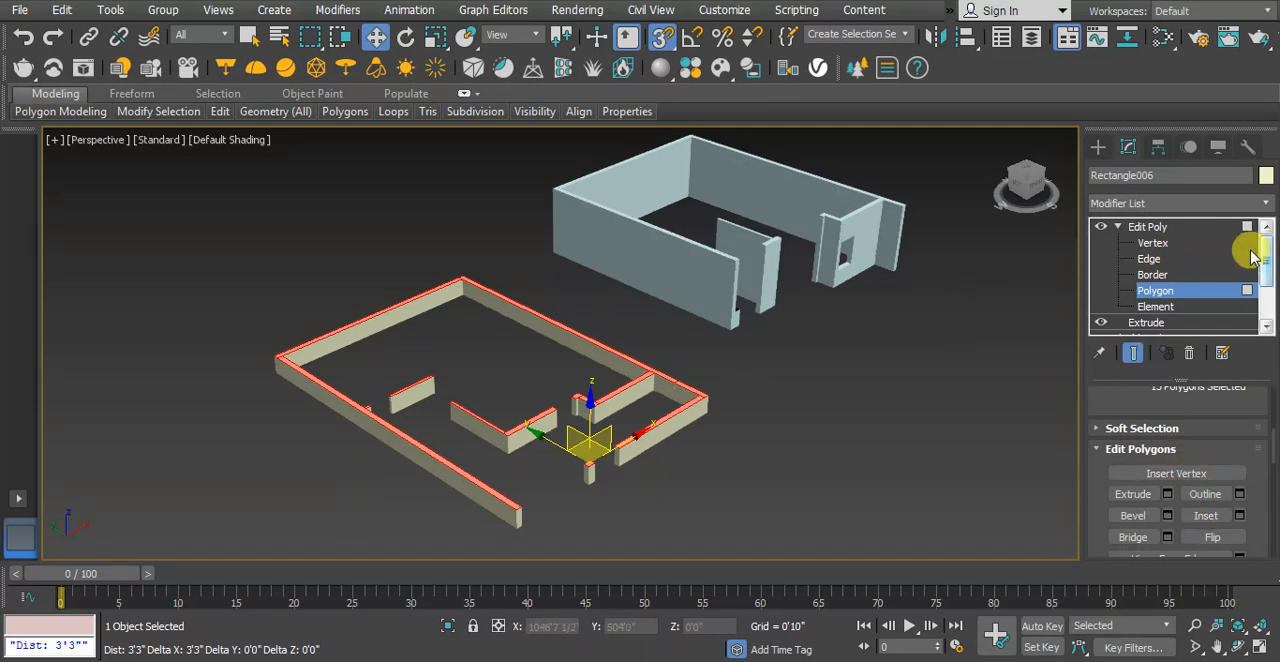
left_click(1168, 495)
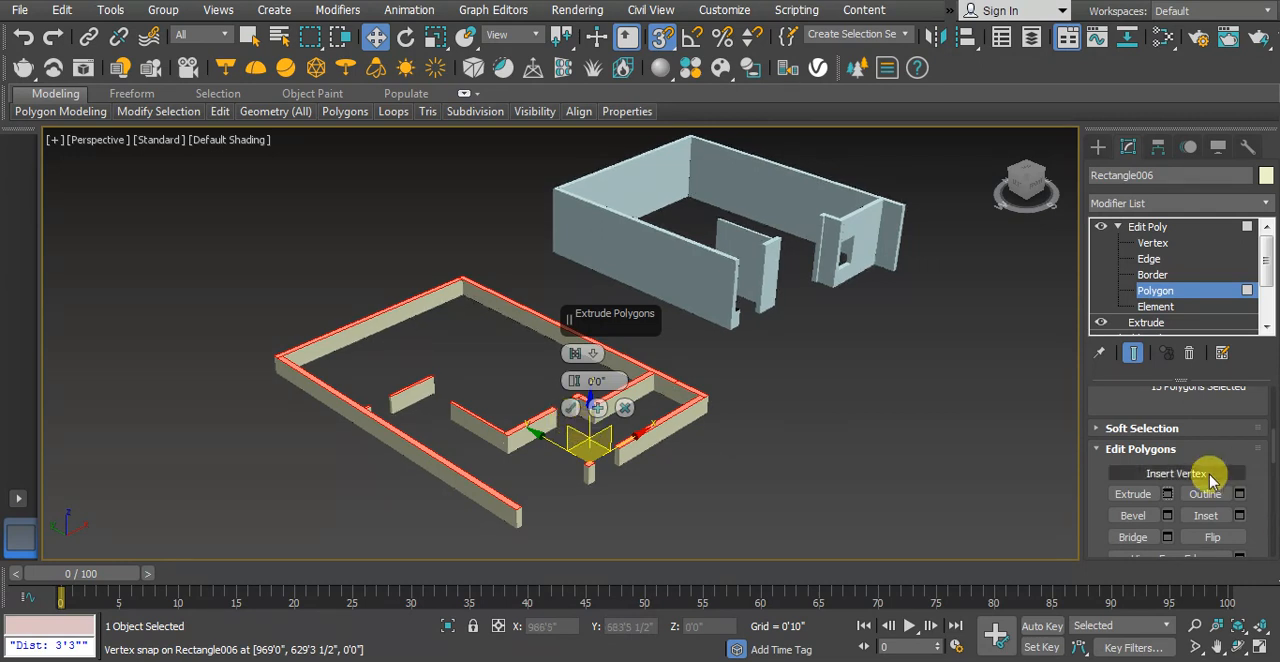
left_click(575, 406)
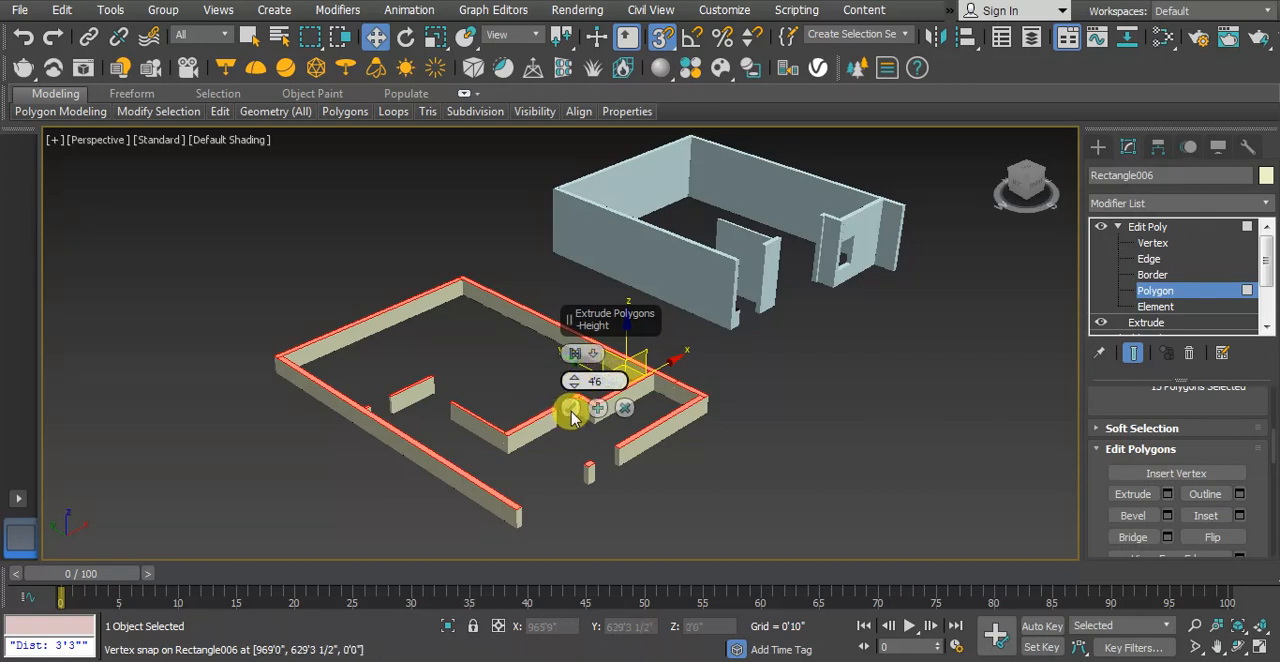
left_click(570, 409)
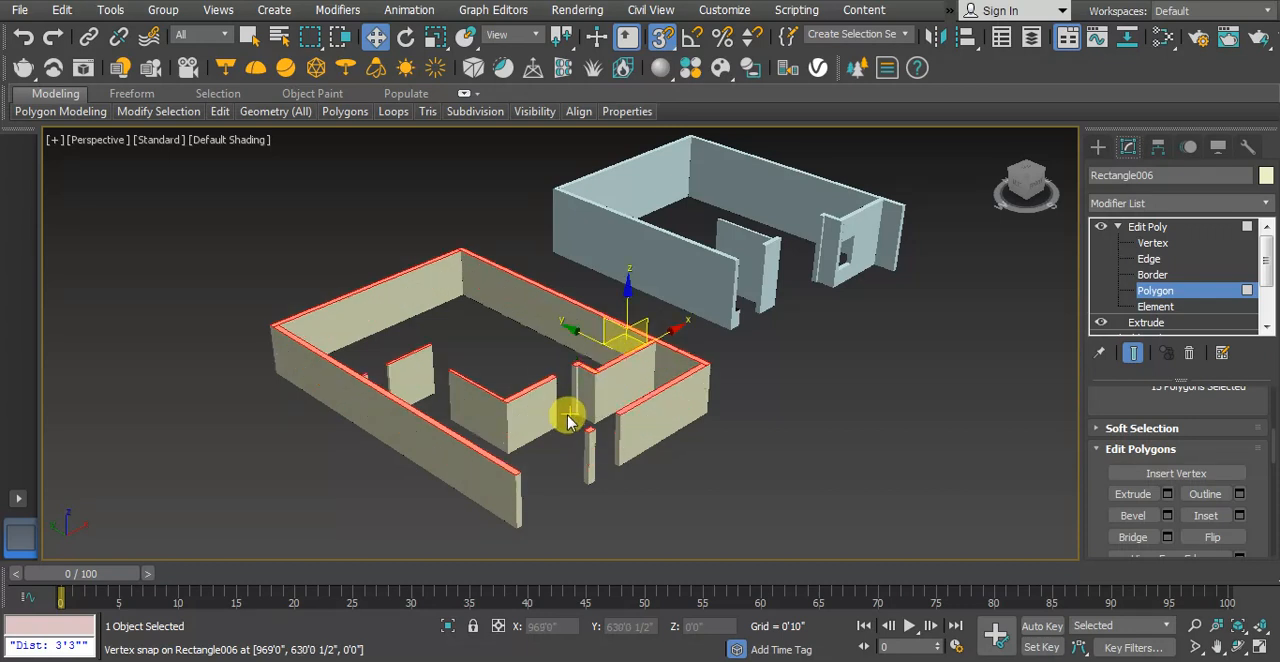
Extrude the walls' top polygons once more by a height of 3'6", then clear the polygon selection
middle_click_drag(568, 422, 594, 436)
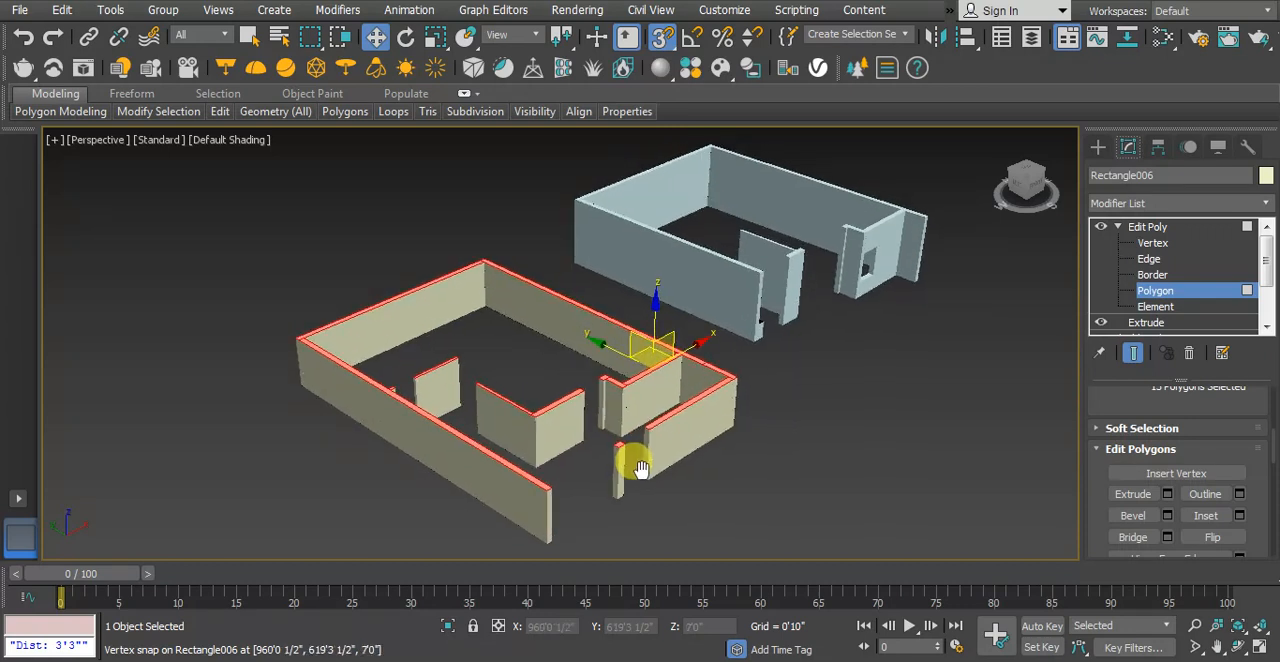
left_click(1167, 494)
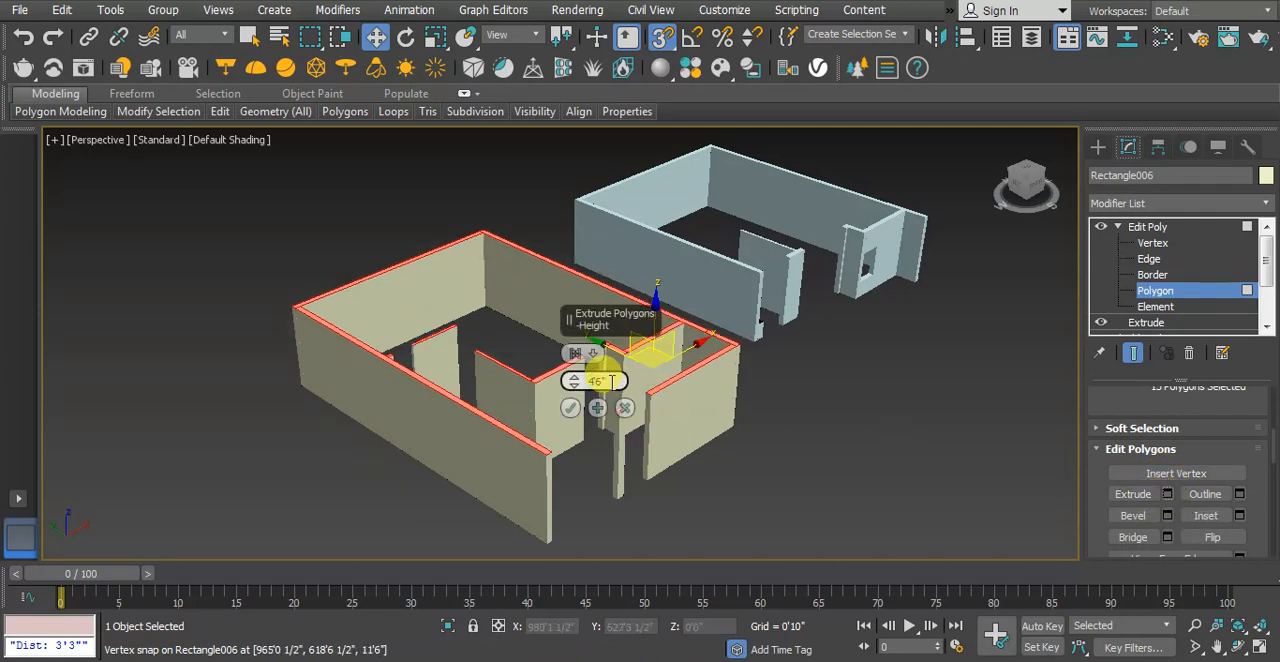
left_click(570, 409)
left_click(829, 462)
Select the uppermost polygon on the end of the short wall stub facing the interior door opening
scroll(657, 442, "up", 4)
mouse_move(657, 442)
middle_mouse_down()
mouse_move(640, 438)
mouse_move(620, 458)
mouse_move(657, 449)
mouse_move(652, 426)
middle_mouse_up()
scroll(640, 440, "up", 4)
scroll(622, 459, "down", 4)
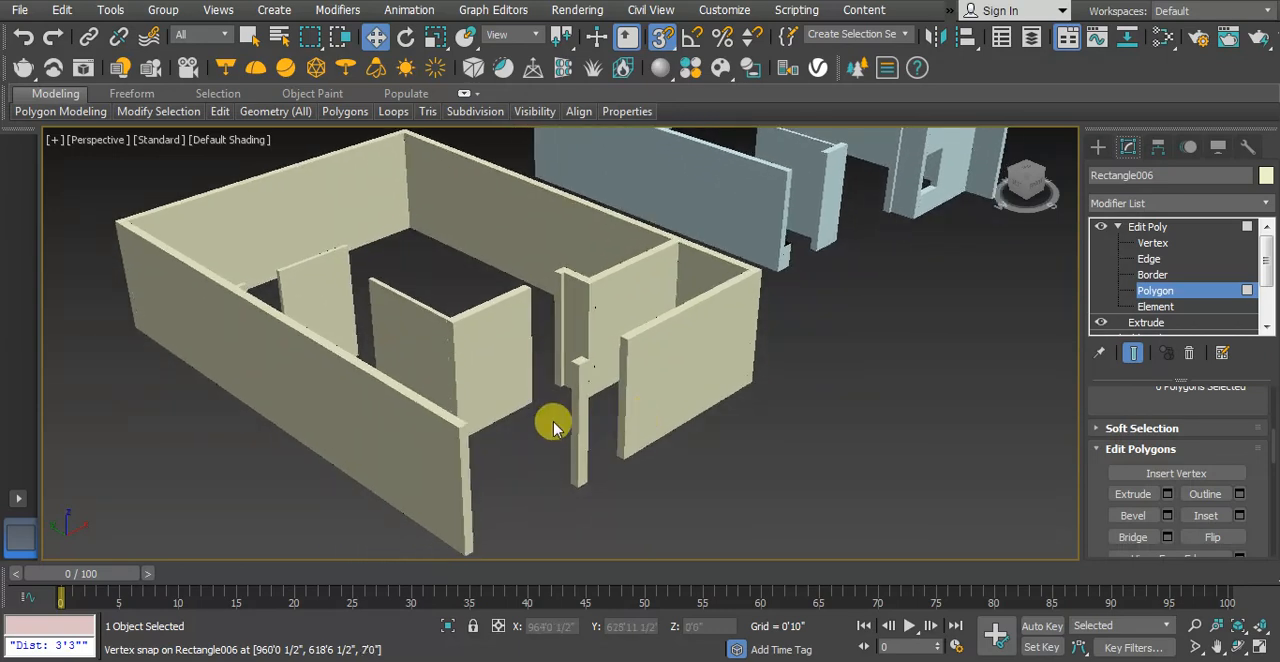
scroll(594, 434, "up", 5)
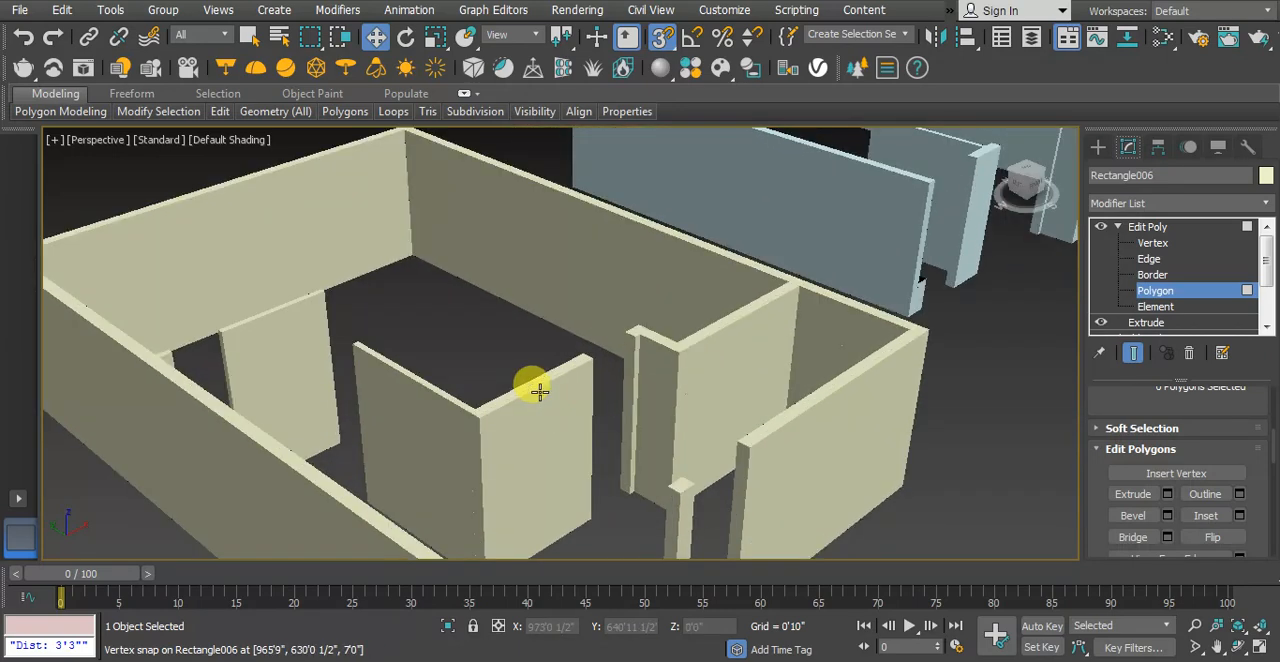
middle_click_drag(533, 393, 394, 409)
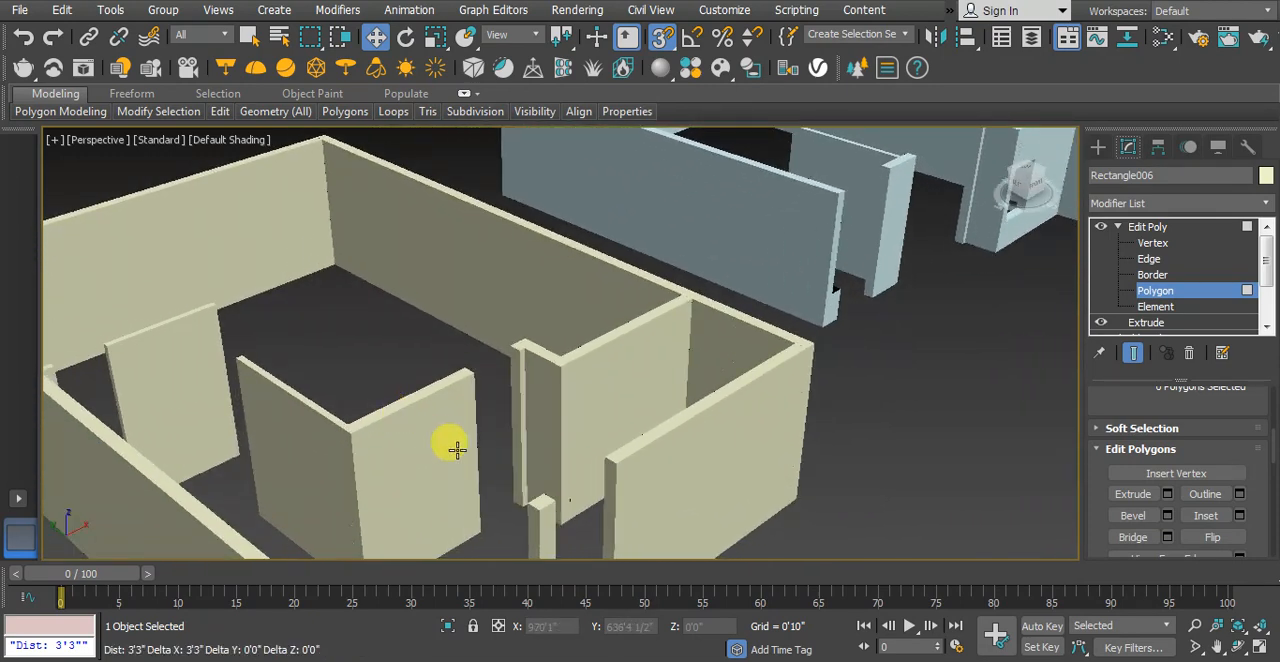
scroll(456, 449, "up", 3)
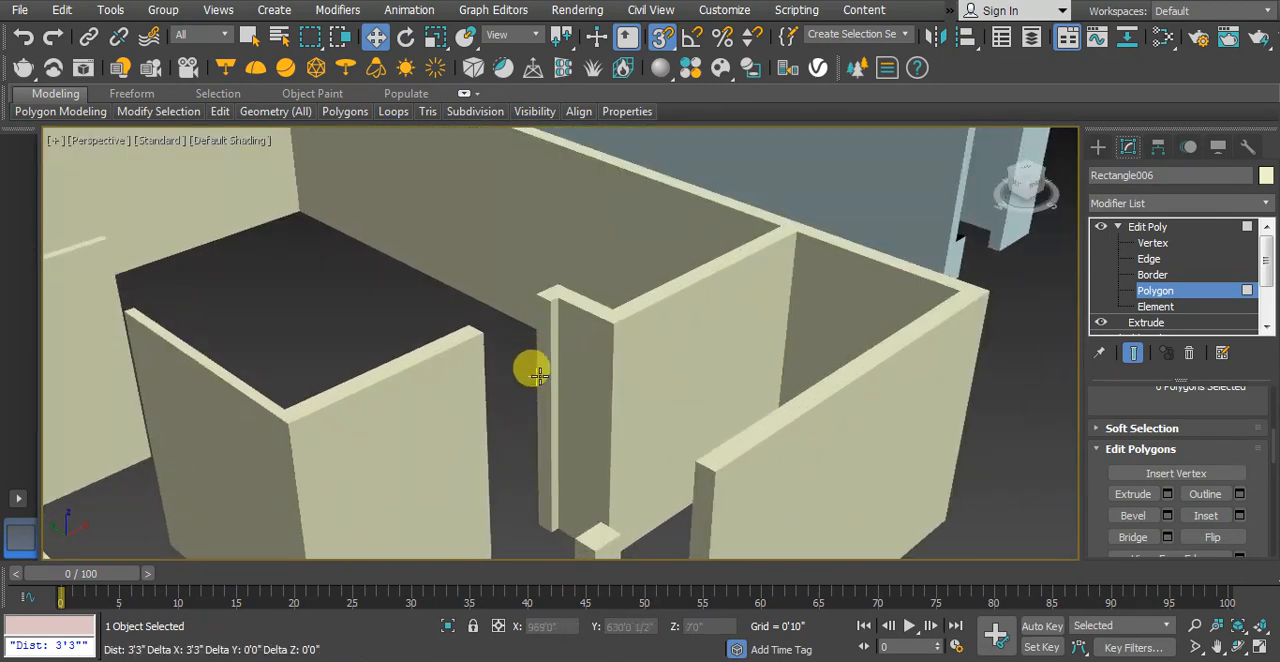
left_click(539, 368)
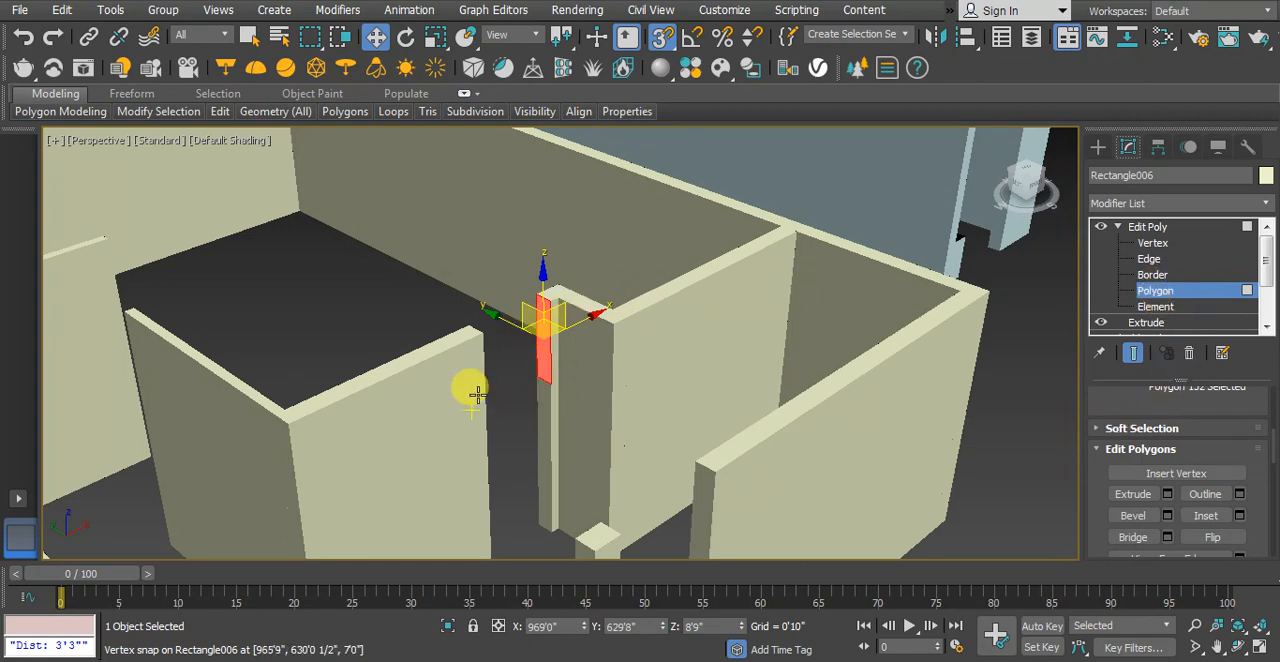
middle_click_drag(540, 373, 574, 373, "alt")
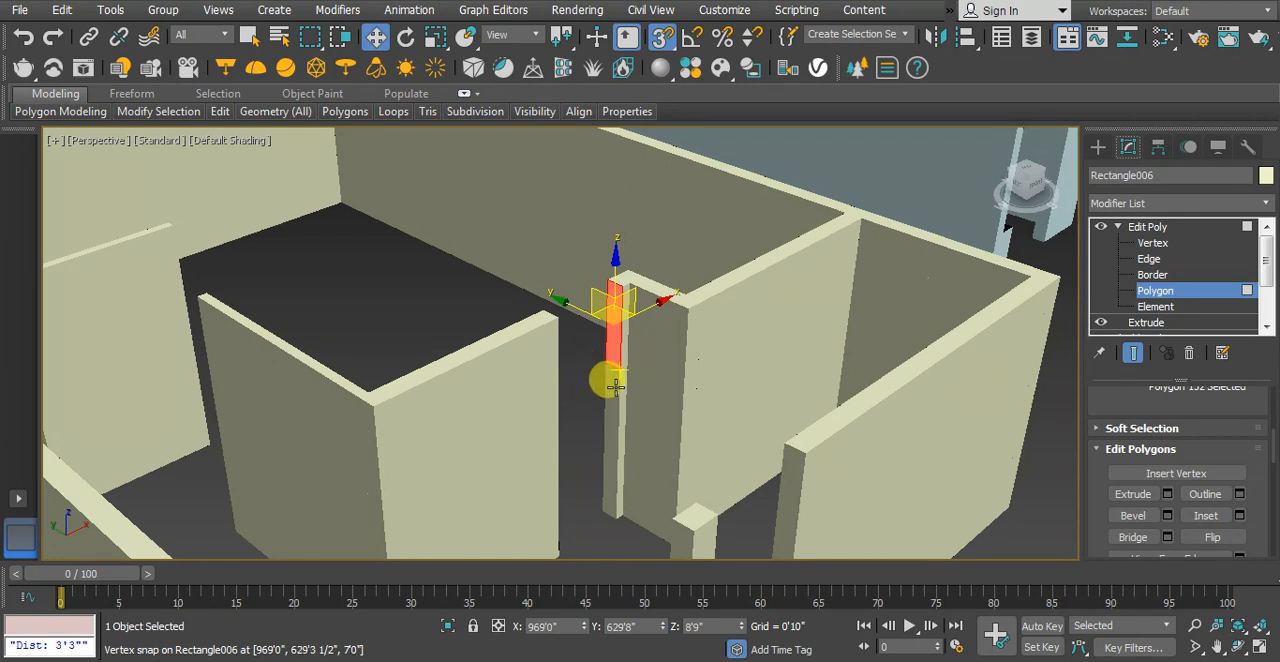
In the top view, measure the door opening's width between the two wall ends, using vertex snapping
key("t")
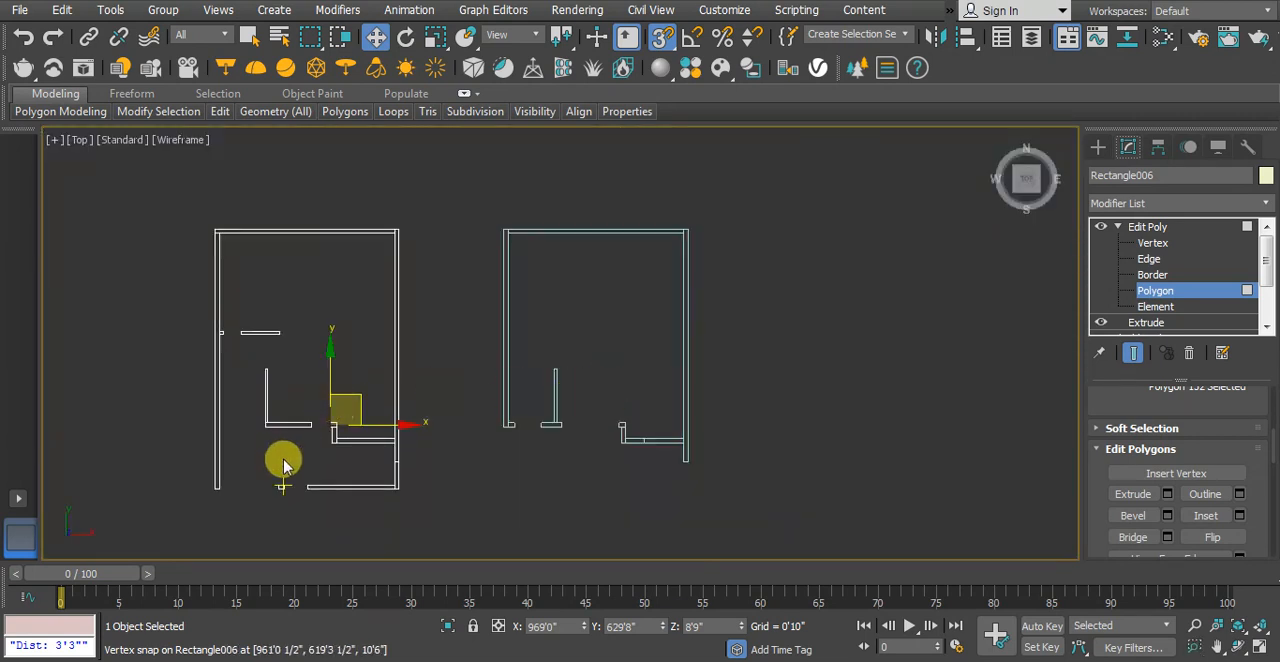
scroll(286, 466, "up", 3)
middle_click_drag(286, 466, 340, 447)
scroll(343, 448, "up", 1)
scroll(472, 326, "up", 2)
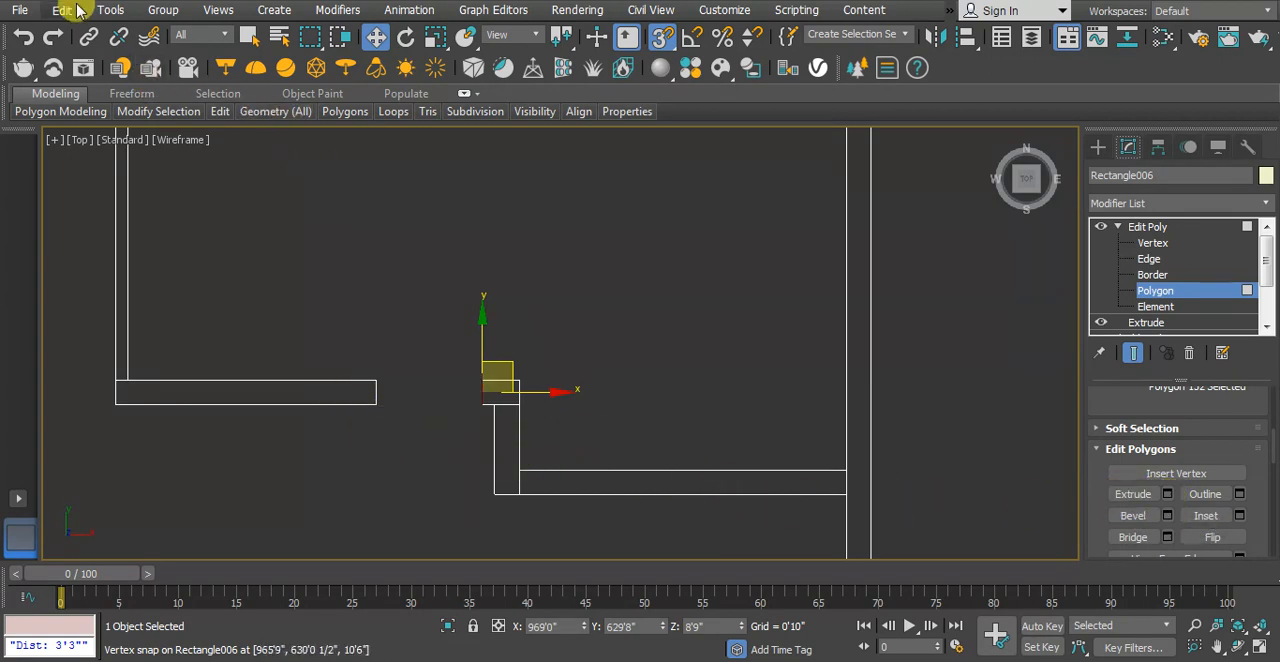
left_click(110, 10)
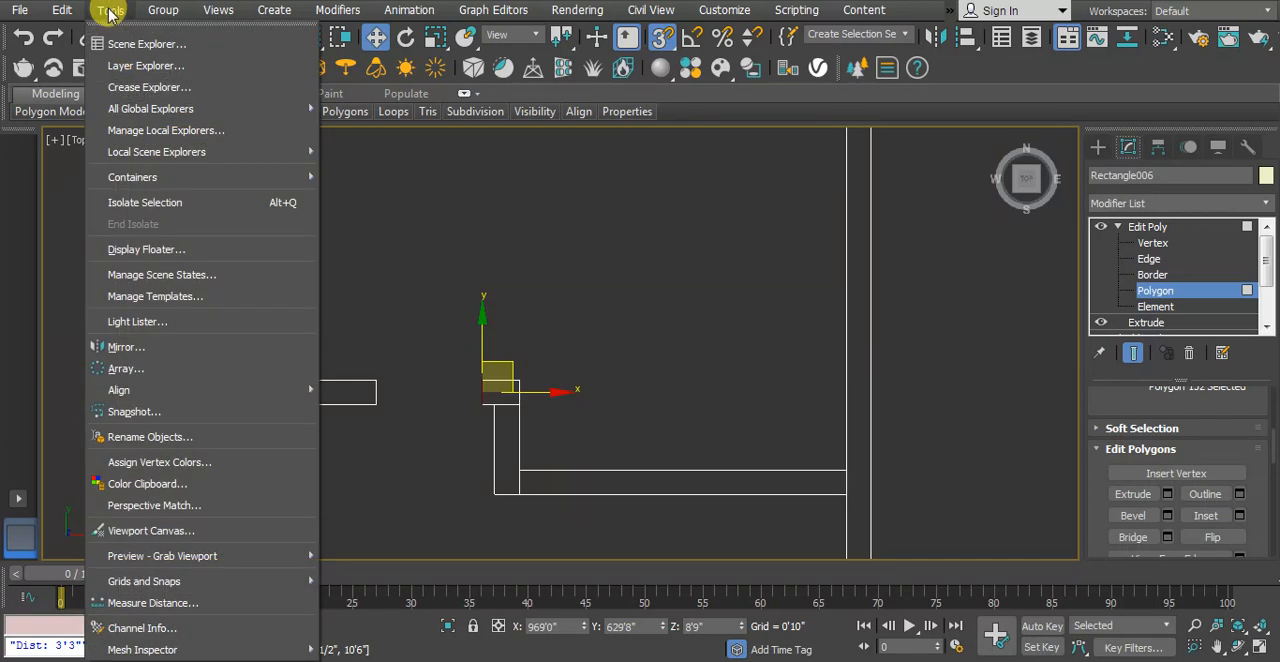
left_click(153, 603)
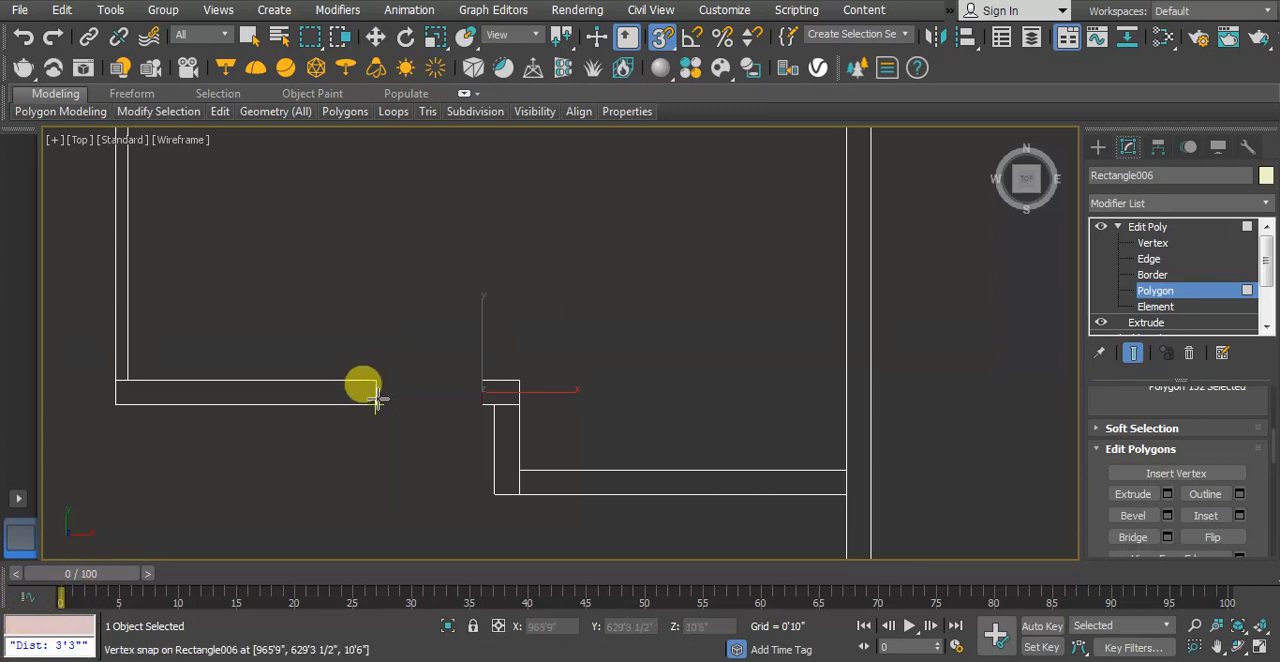
left_click(662, 38)
right_click(662, 38)
left_click(529, 329)
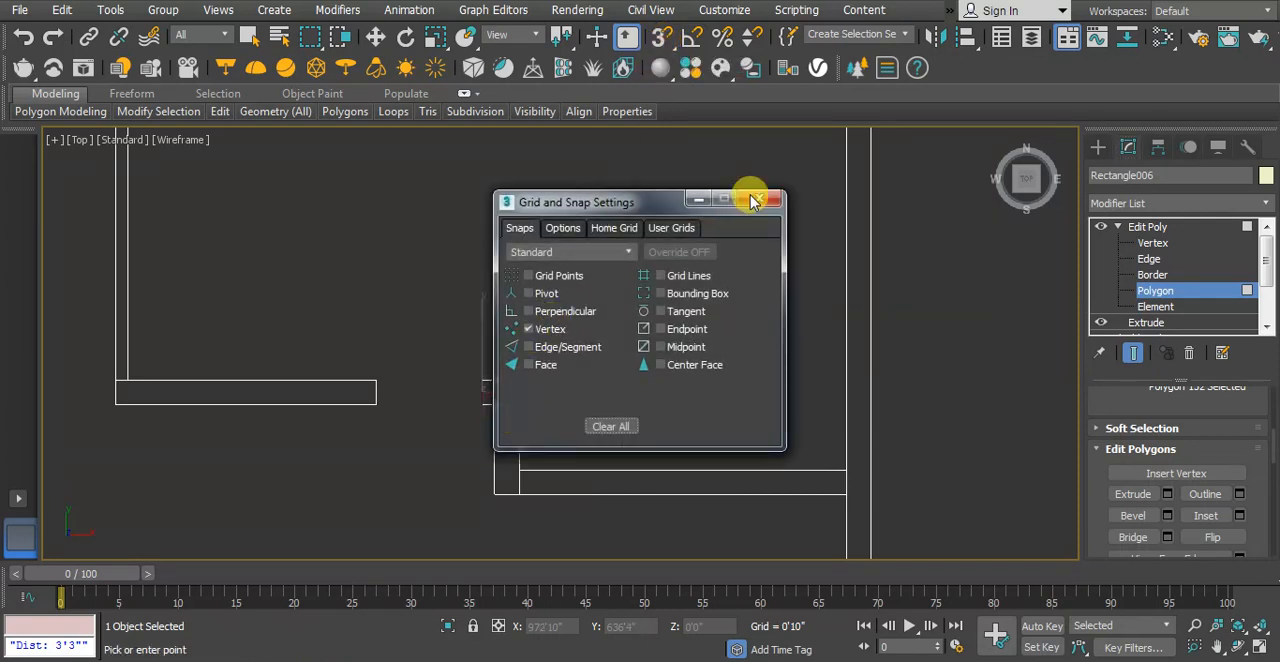
left_click(757, 201)
left_click(662, 38)
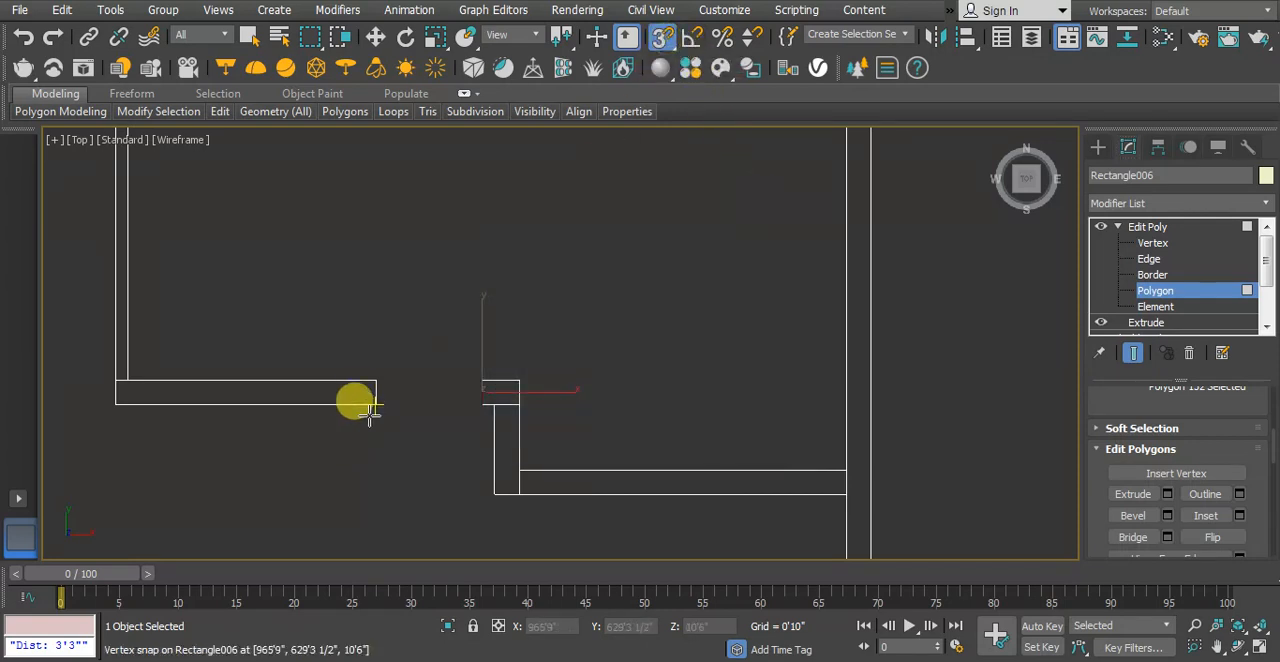
left_click_drag(375, 404, 478, 403)
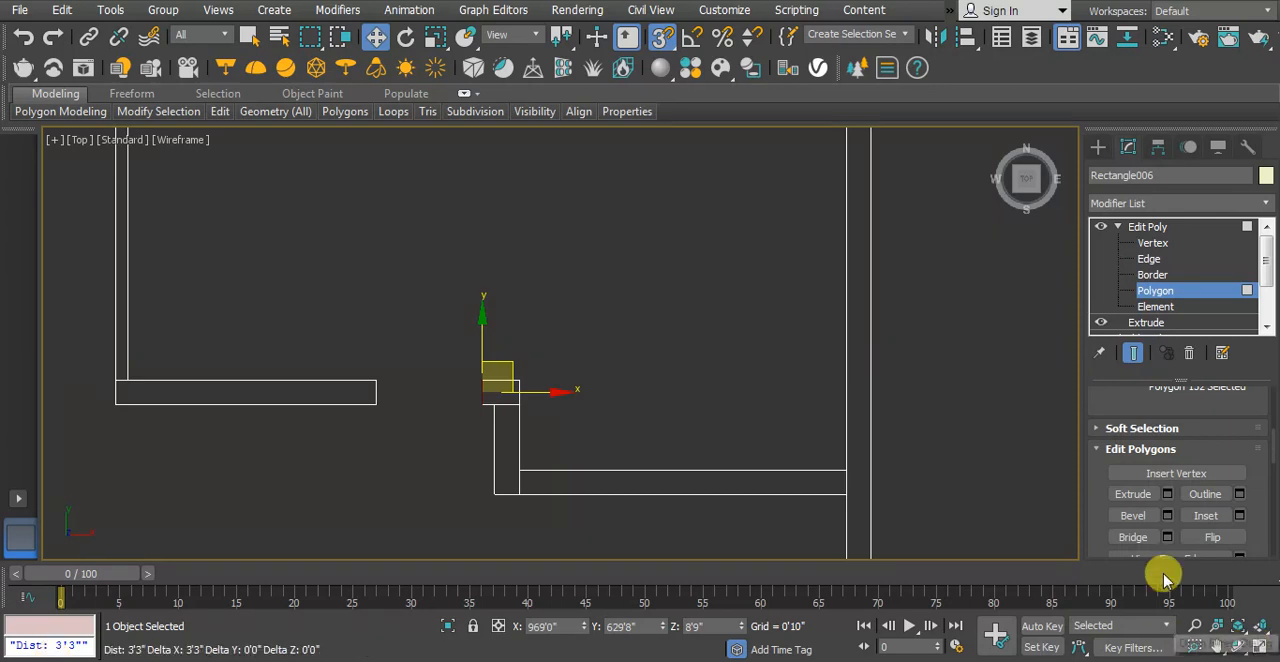
Extrude the selected wall-end polygon by 3'3" to span the interior door opening, and clear the polygon selection
left_click(1167, 495)
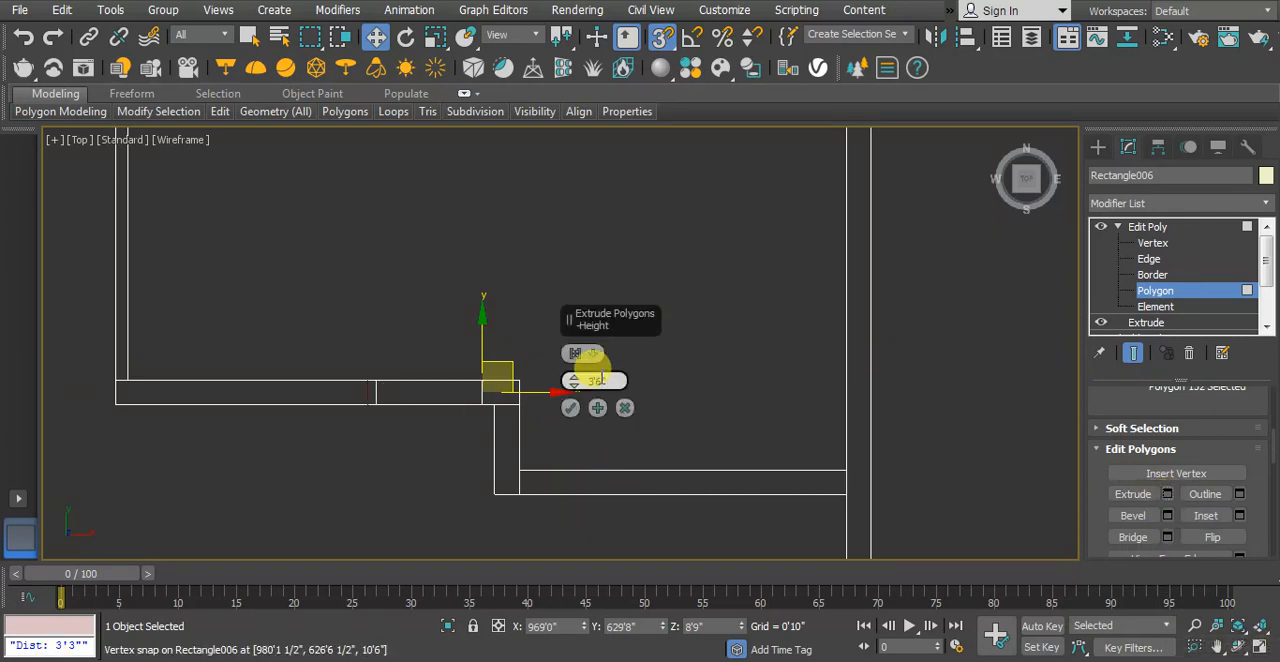
left_click_drag(614, 378, 595, 380)
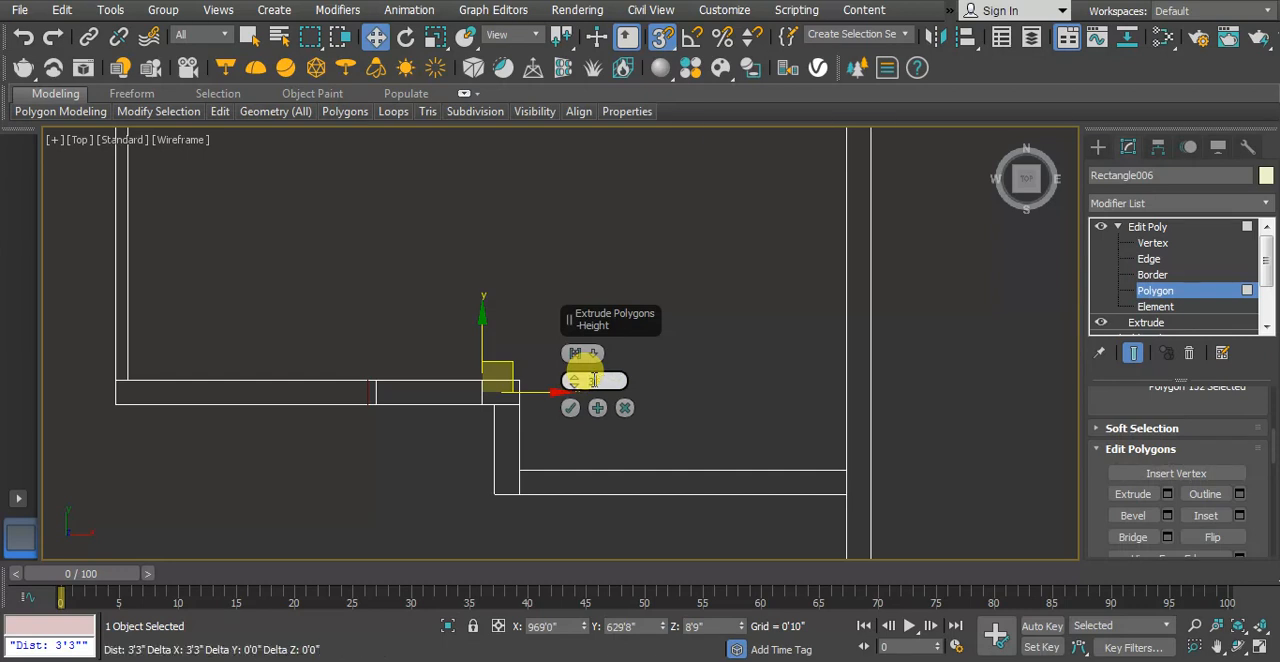
left_click(571, 407)
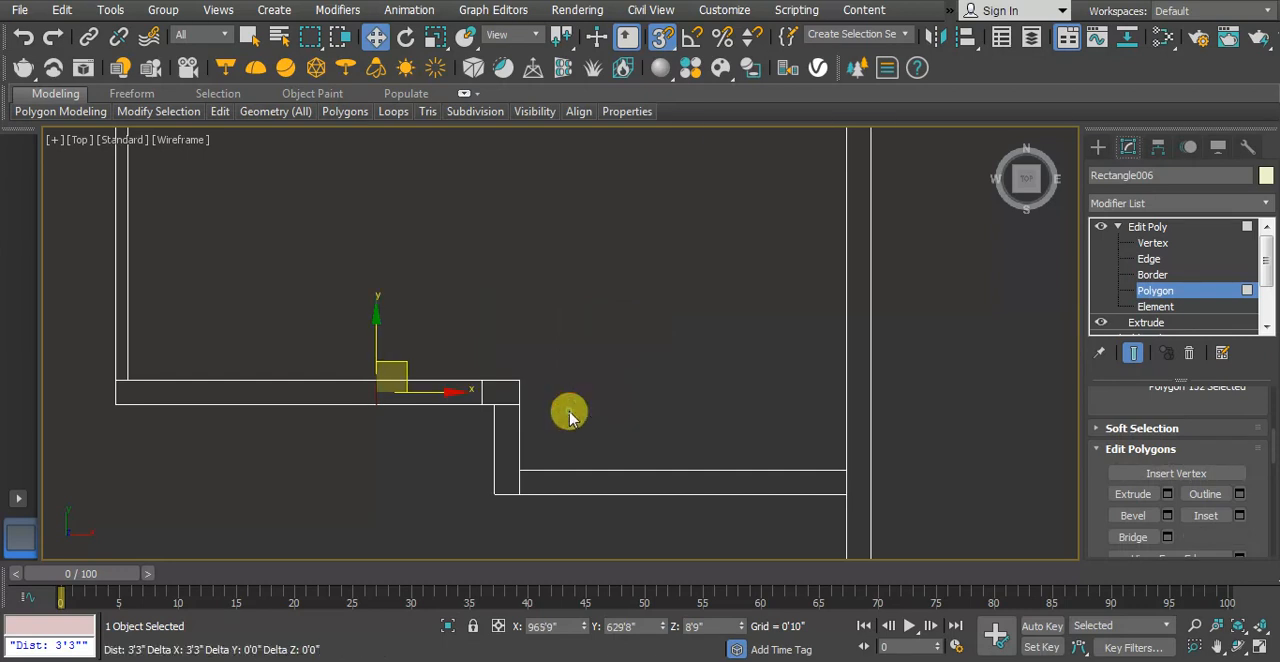
key("p")
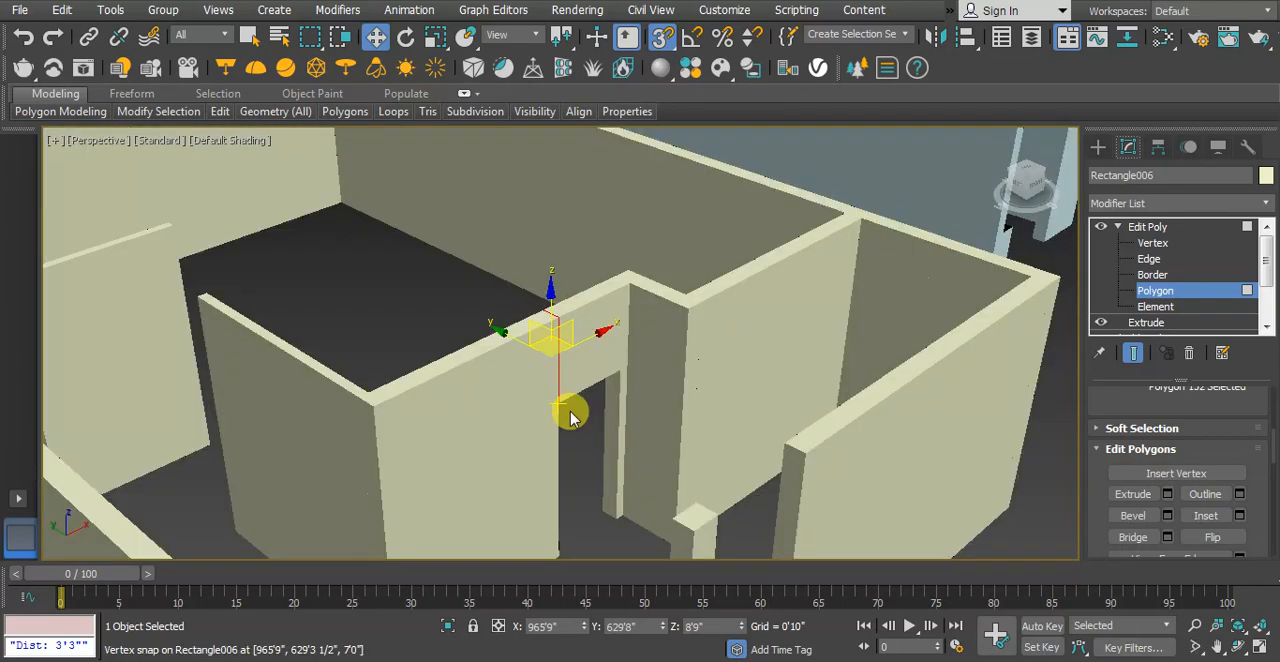
mouse_move(570, 412)
middle_mouse_down()
mouse_move(584, 338)
mouse_move(673, 386)
middle_mouse_up()
scroll(680, 400, "down", 6)
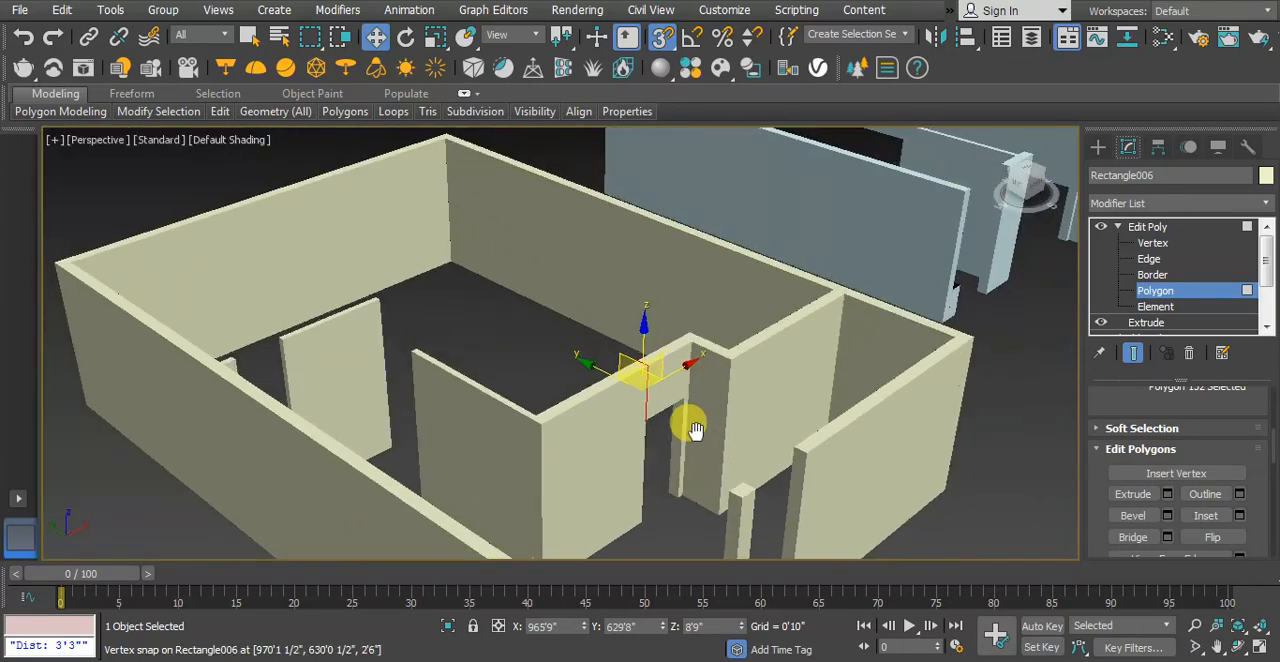
left_click(780, 468)
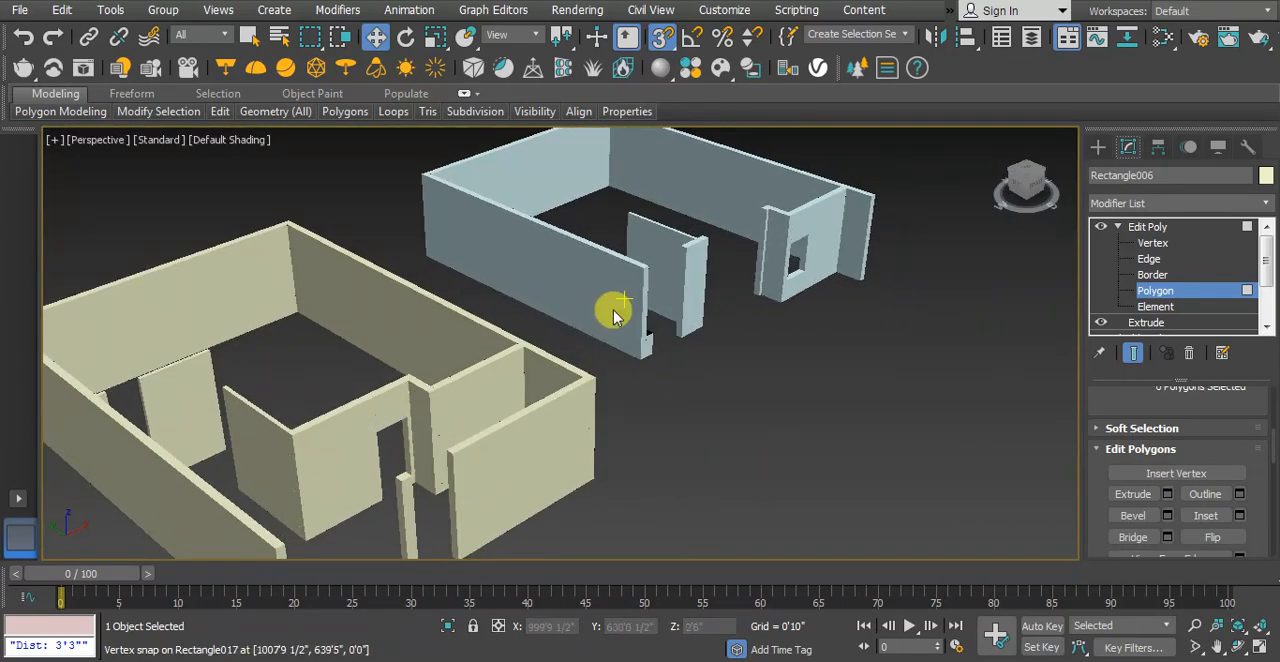
Switch editing to the light-blue walls object and enter the Polygon level of its Edit Poly modifier
scroll(690, 350, "up", 10)
middle_click_drag(610, 375, 630, 431)
scroll(609, 428, "down", 3)
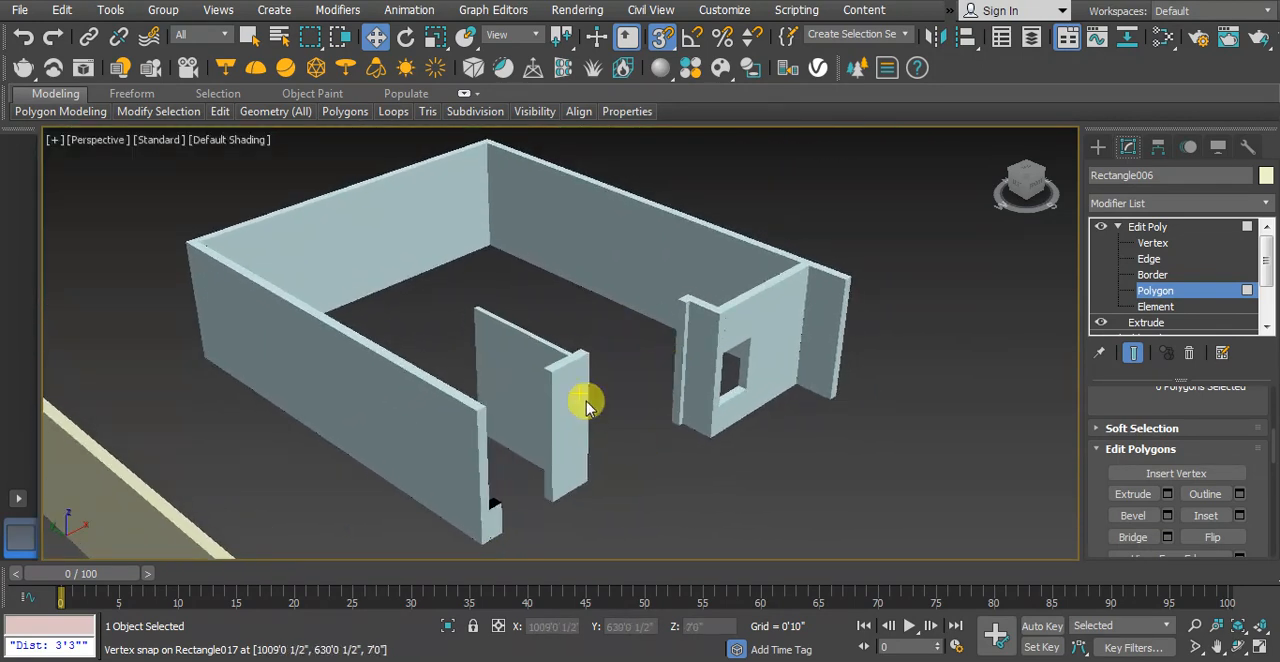
scroll(580, 423, "up", 4)
scroll(580, 423, "down", 2)
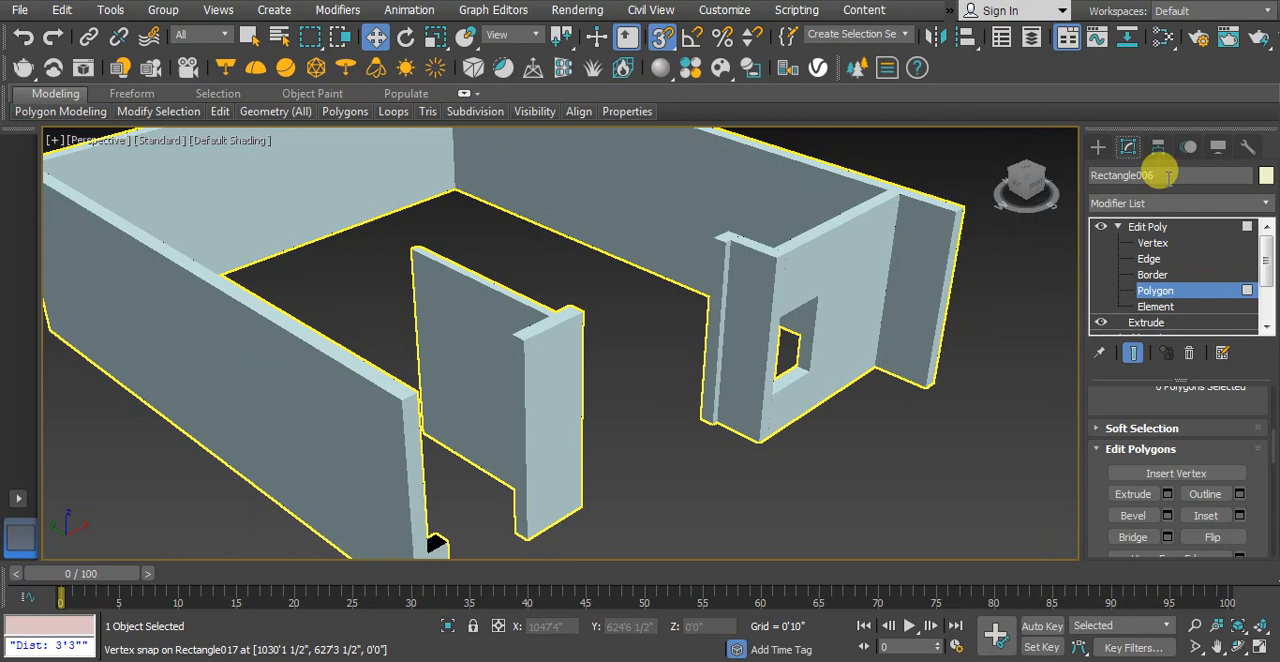
left_click(1098, 147)
left_click(931, 442)
left_click(713, 368)
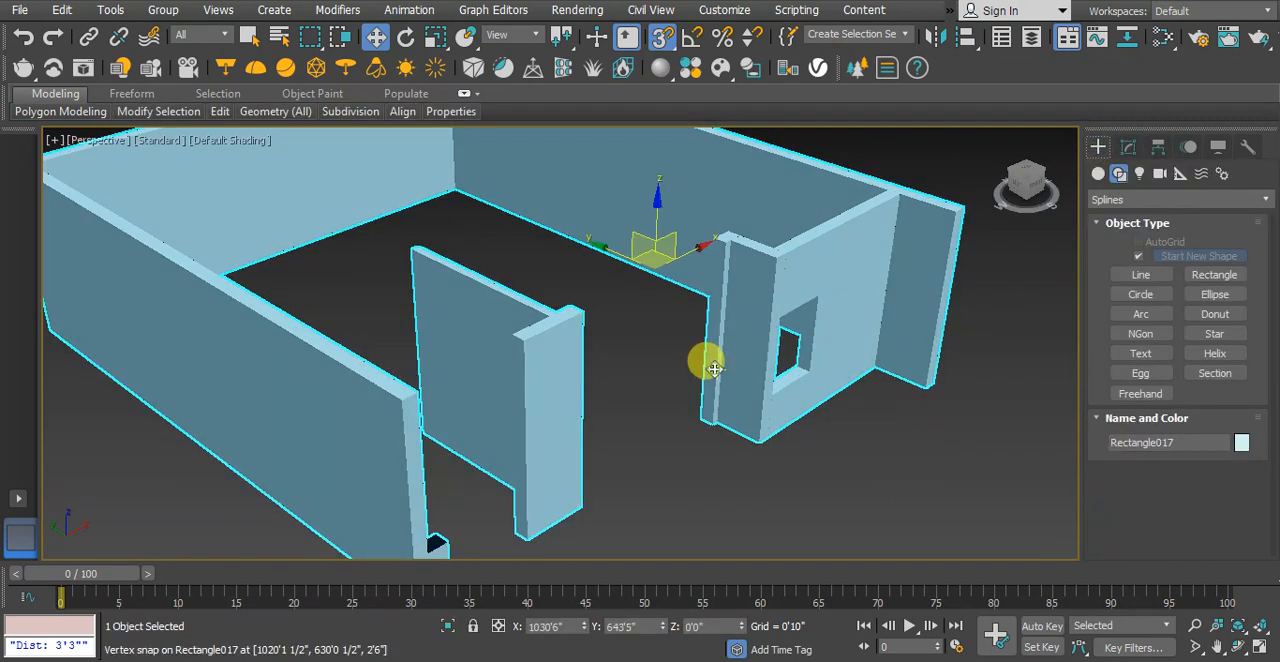
left_click(1128, 147)
left_click(1155, 291)
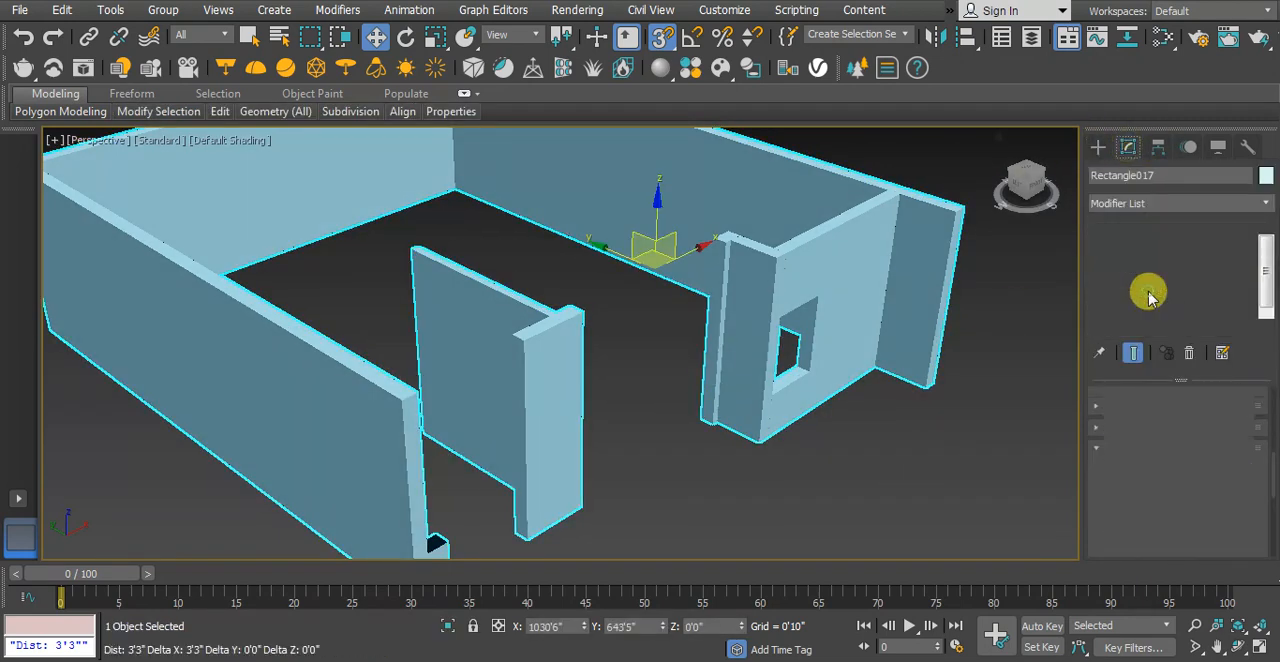
Select the uppermost and lowest polygons on both facing wall ends of the wide gap beside the small window
left_click(718, 260)
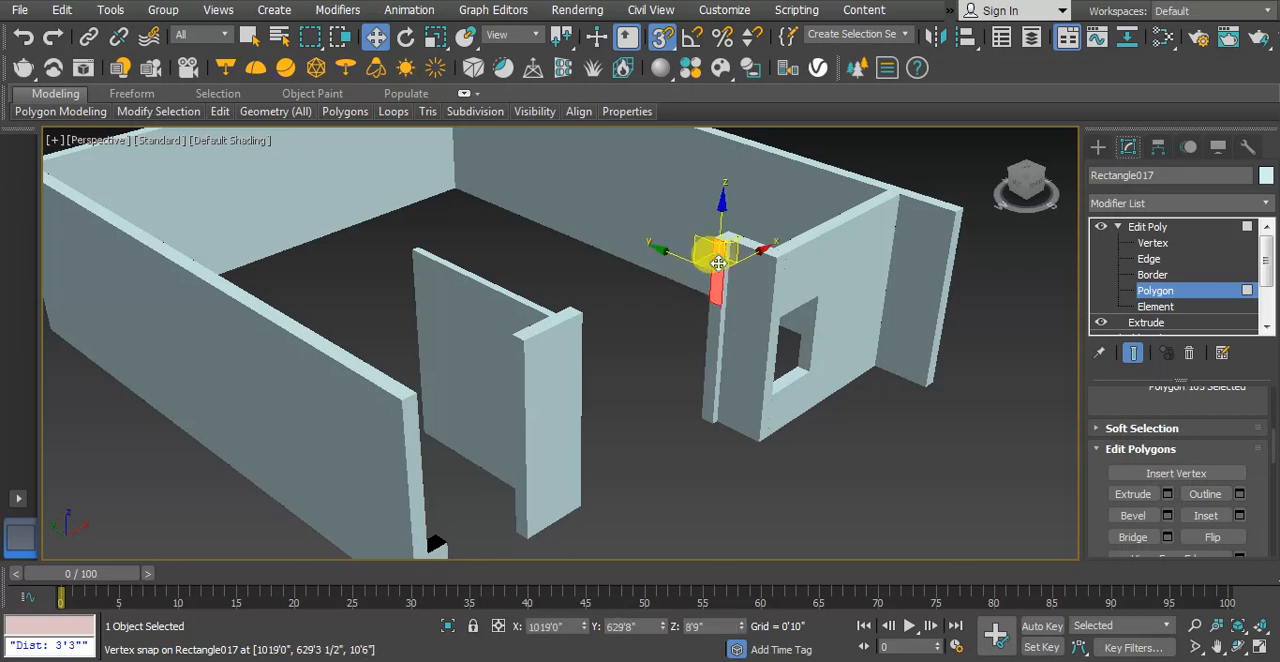
left_click(709, 401, "ctrl")
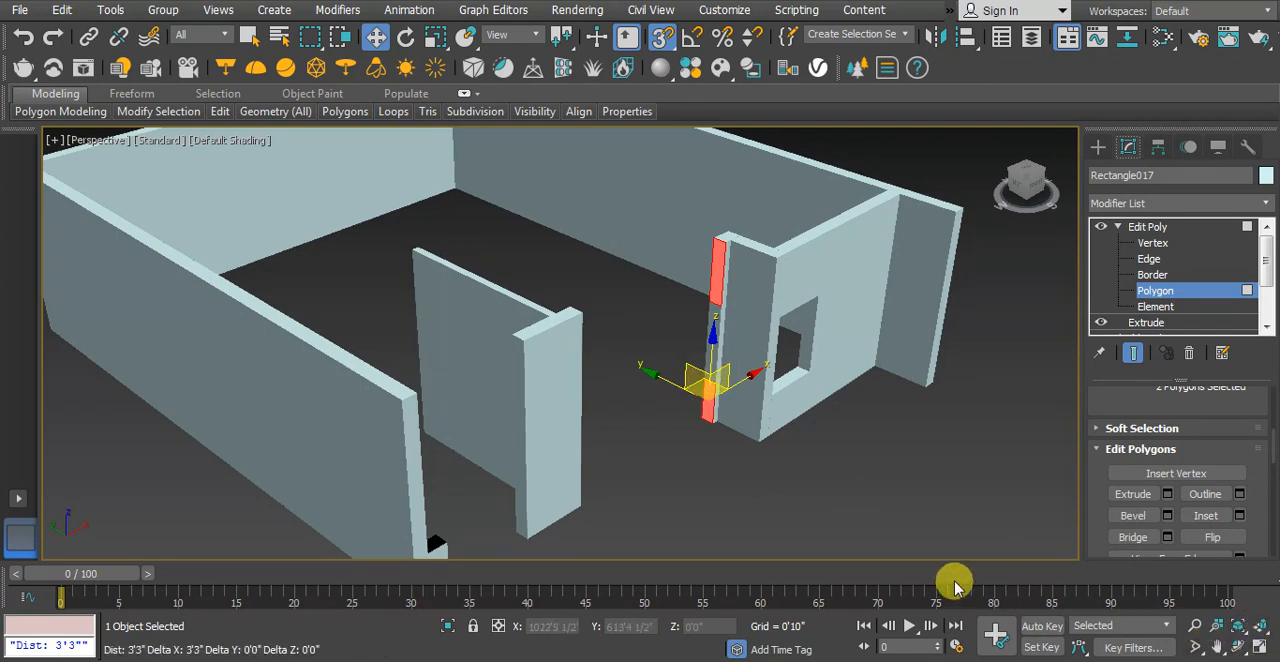
left_click(1238, 647)
left_click_drag(771, 494, 728, 473)
right_click(728, 473)
middle_click_drag(728, 473, 627, 473, "alt")
middle_click_drag(398, 200, 420, 270)
scroll(427, 240, "up", 3)
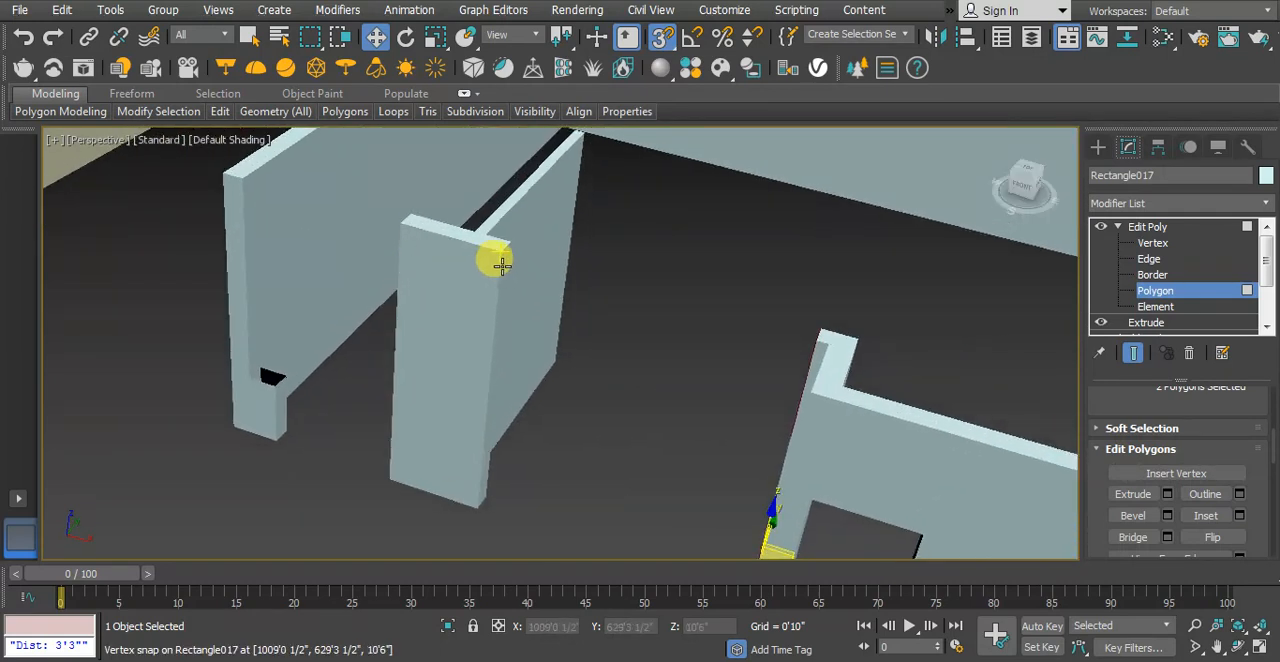
left_click(485, 483, "ctrl")
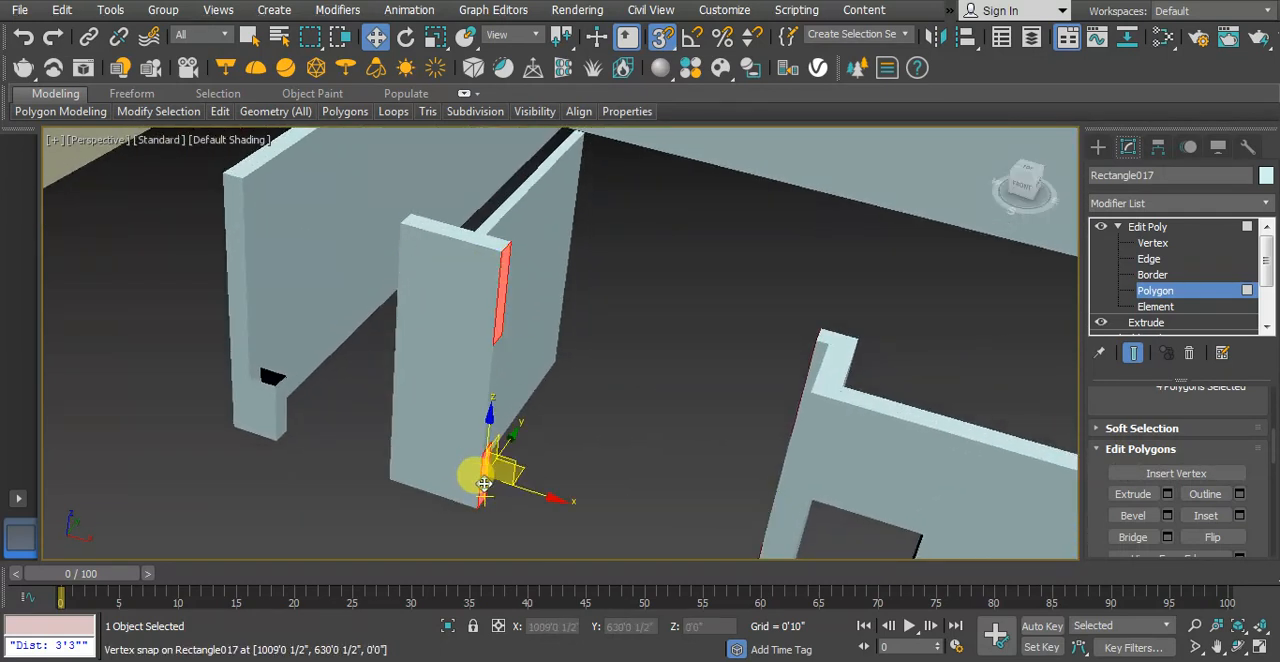
Bridge the four selected polygons to form wall strips above and below the wide opening, and clear the selection
scroll(553, 368, "down", 3)
middle_click_drag(650, 424, 595, 352)
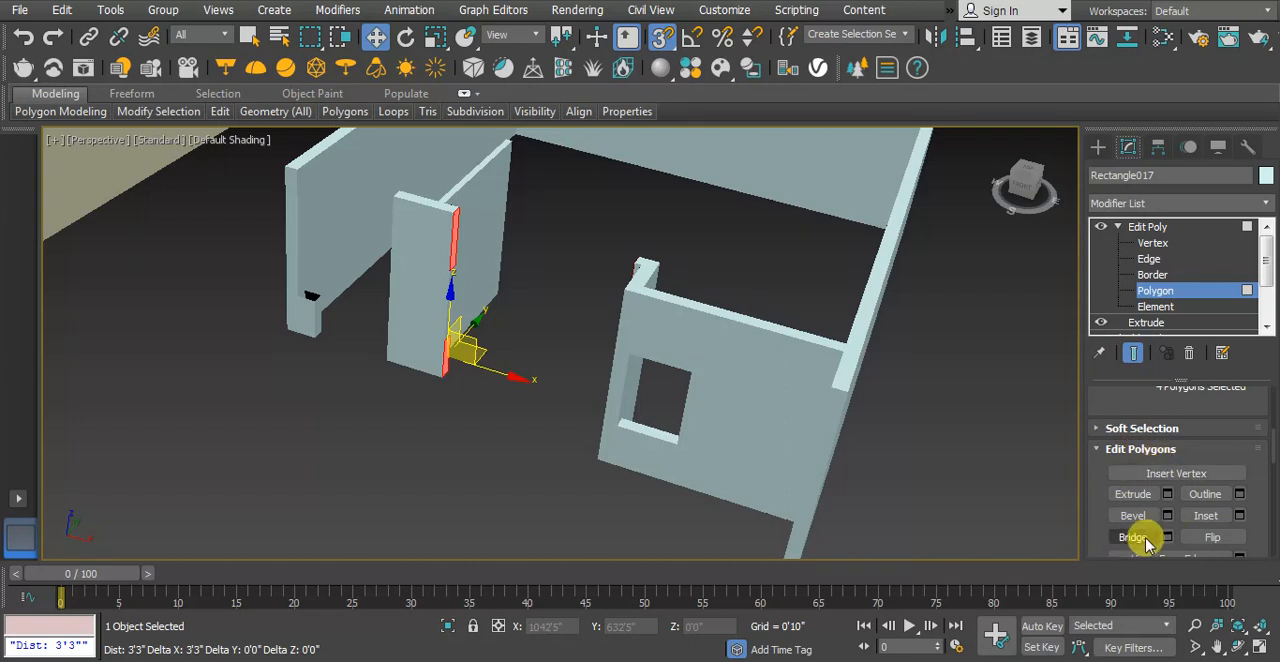
left_click(1133, 538)
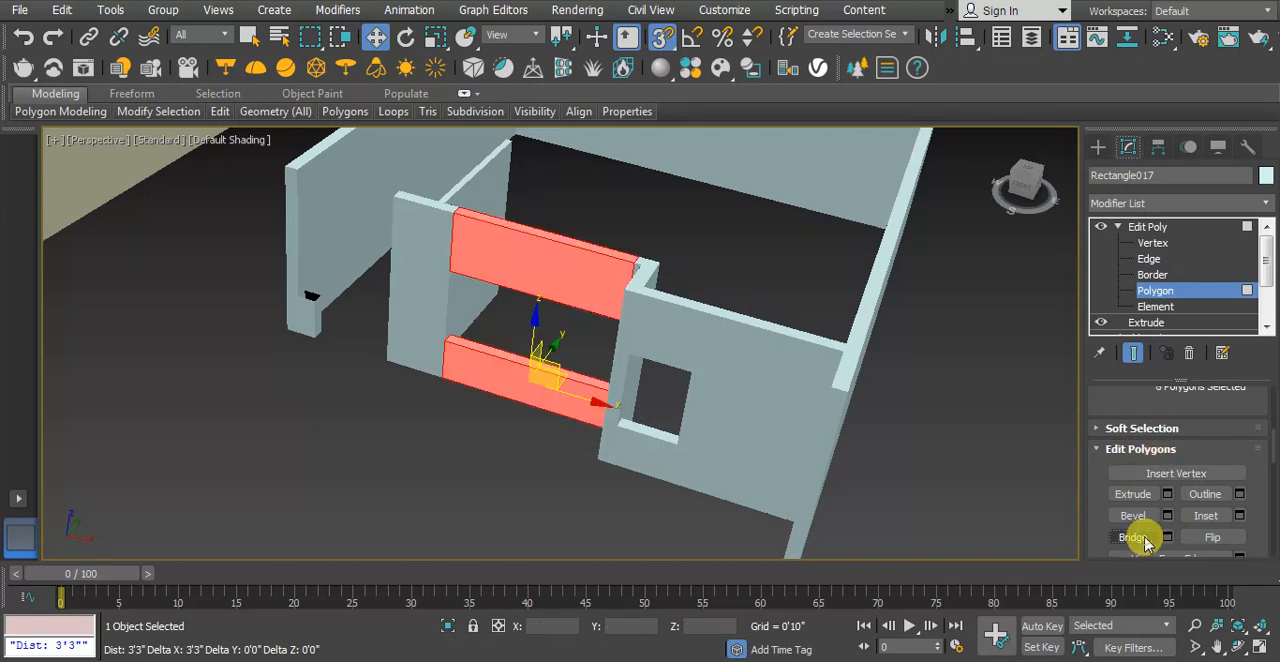
left_click(1005, 480)
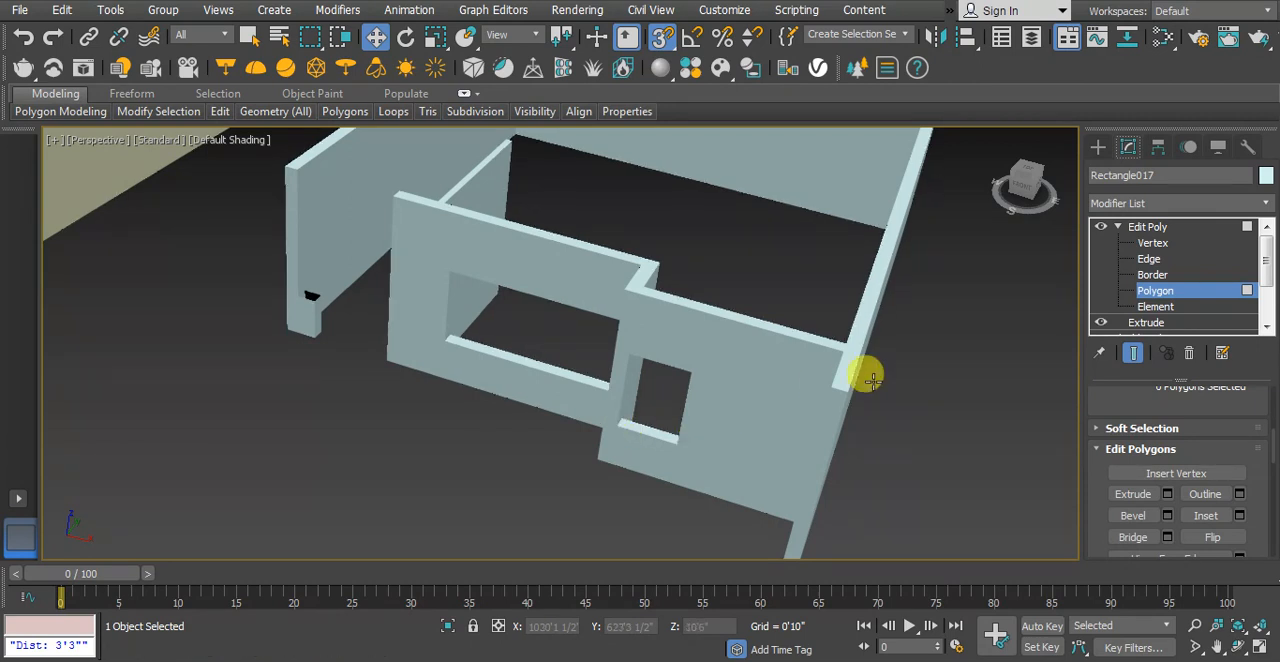
Examine the beige walls around the free-standing column and compare them with the light-blue walls
scroll(864, 376, "down", 3)
middle_click_drag(512, 345, 802, 412)
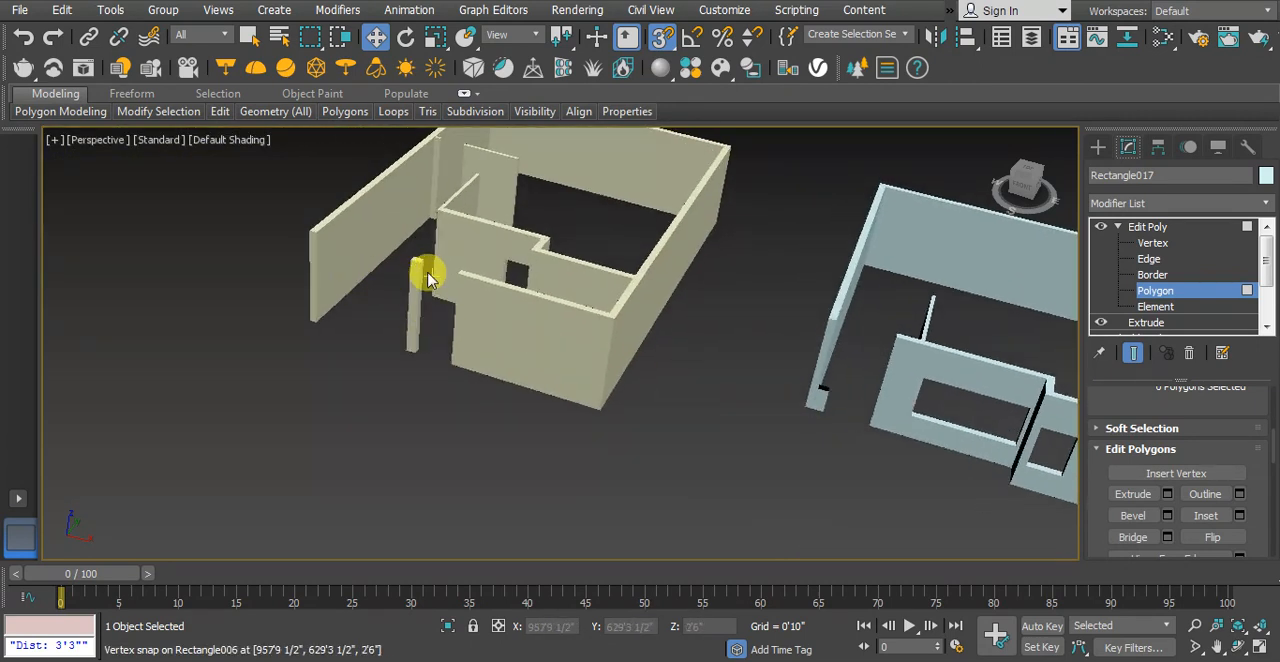
scroll(410, 268, "up", 5)
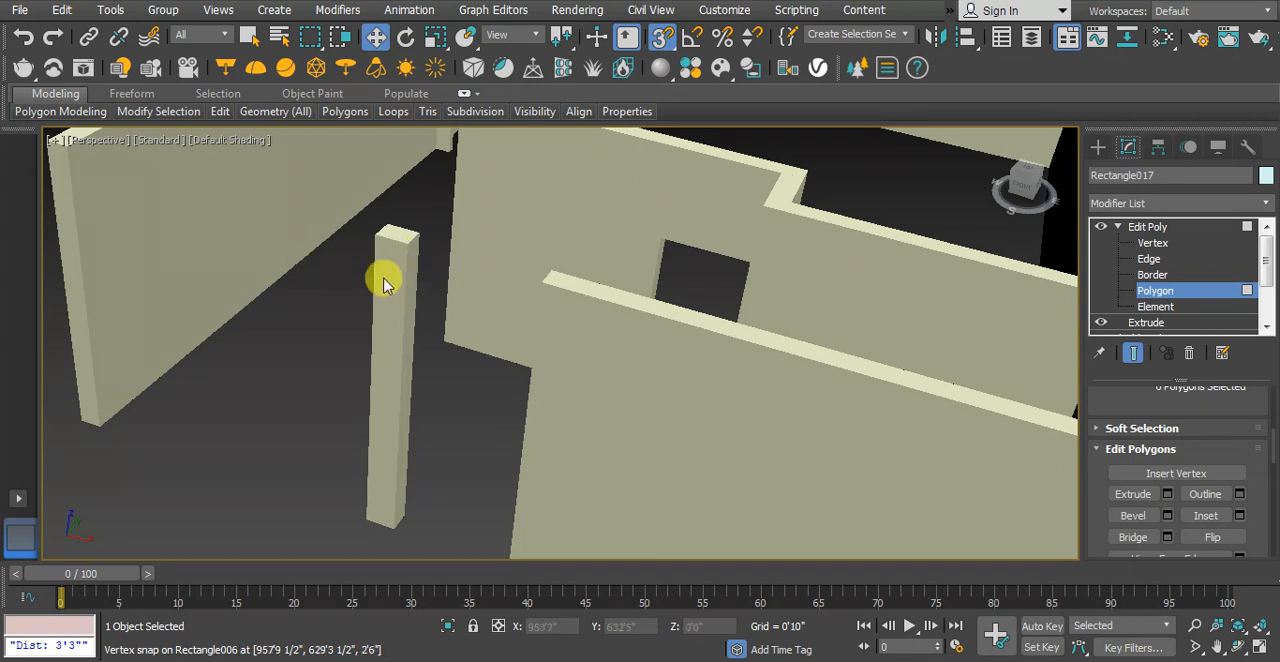
scroll(376, 276, "down", 5)
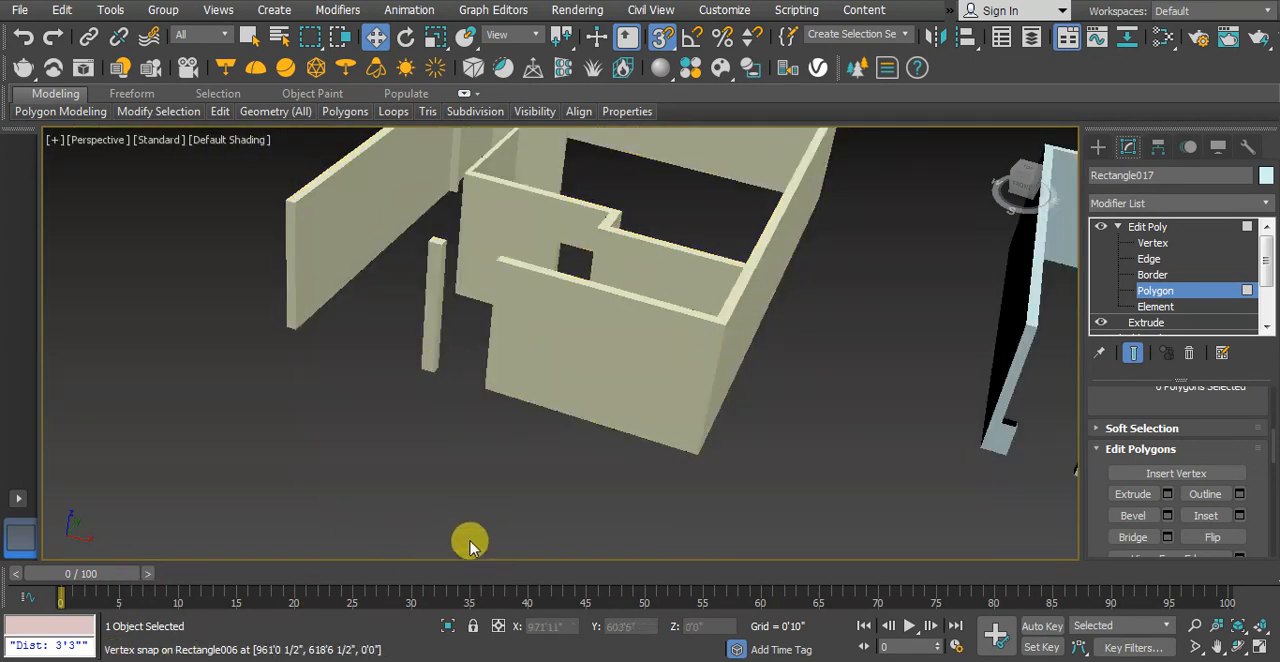
scroll(493, 485, "down", 2)
scroll(432, 318, "down", 3)
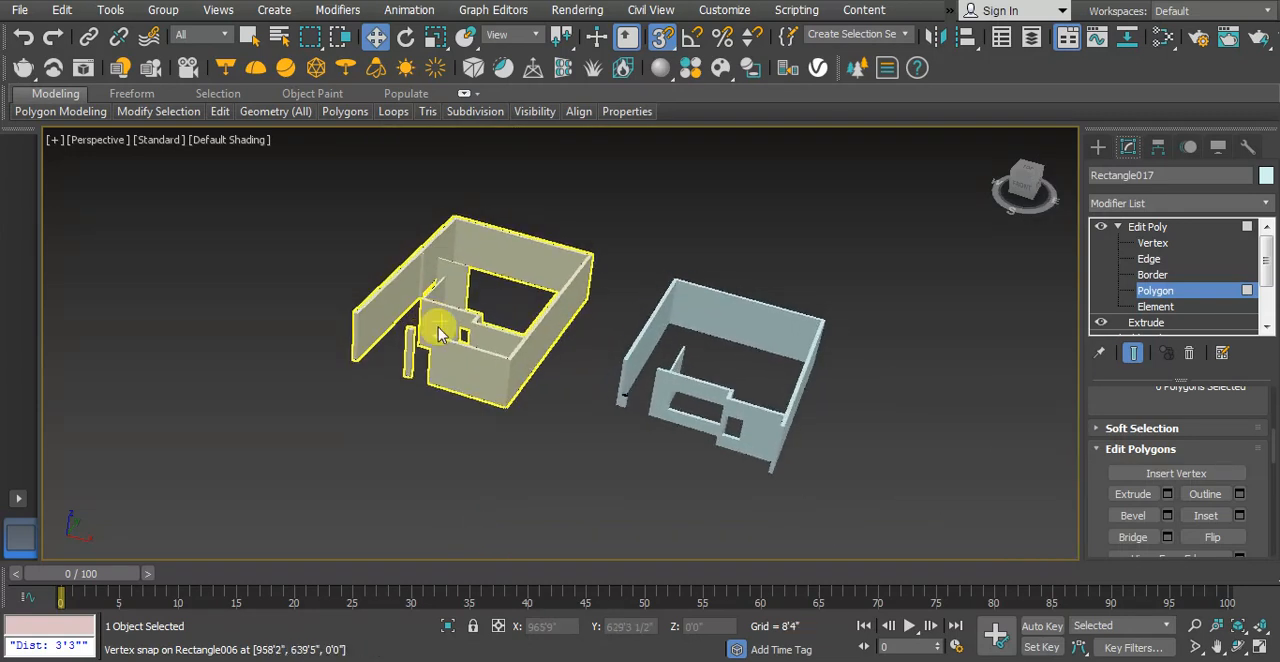
scroll(440, 333, "up", 2)
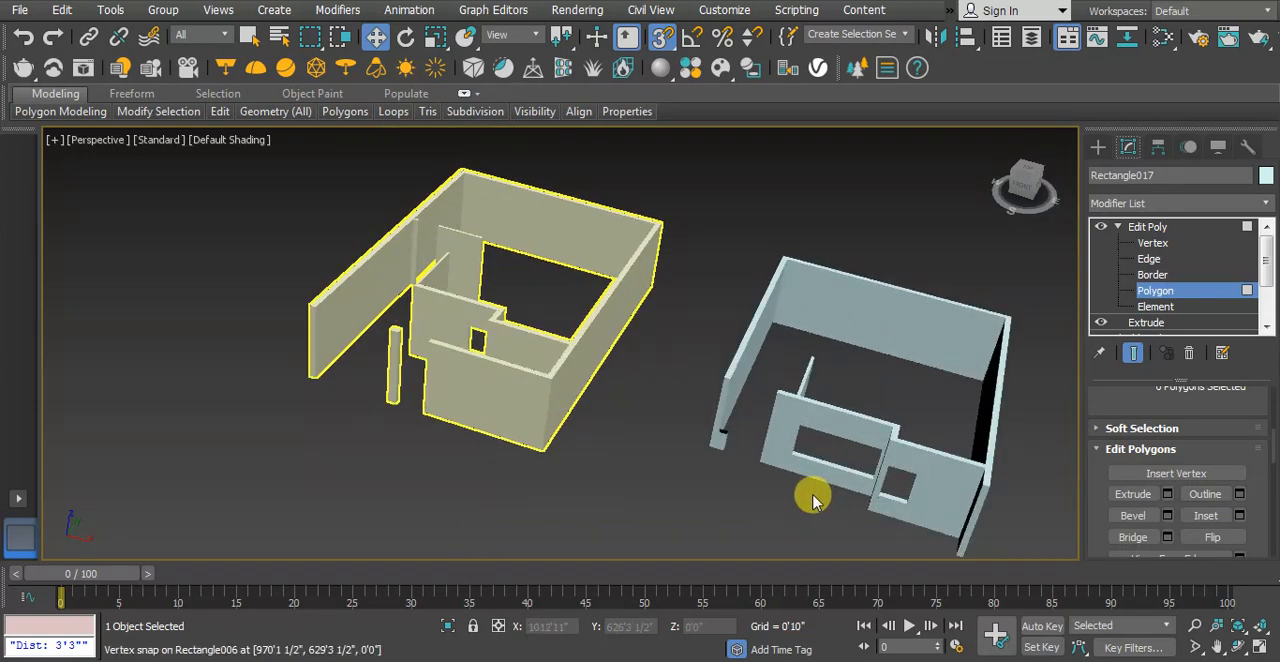